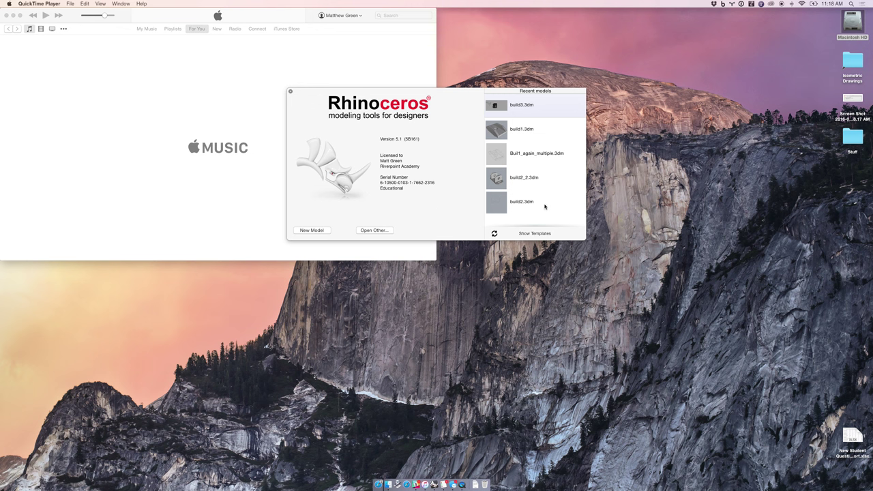
Open the recent model build3.3dm and enlarge its window to fill most of the desktop.
{"action": "scroll", "coordinate": [541, 189], "scroll_direction": "down", "scroll_amount": 1}
{"action": "left_click", "coordinate": [502, 106]}
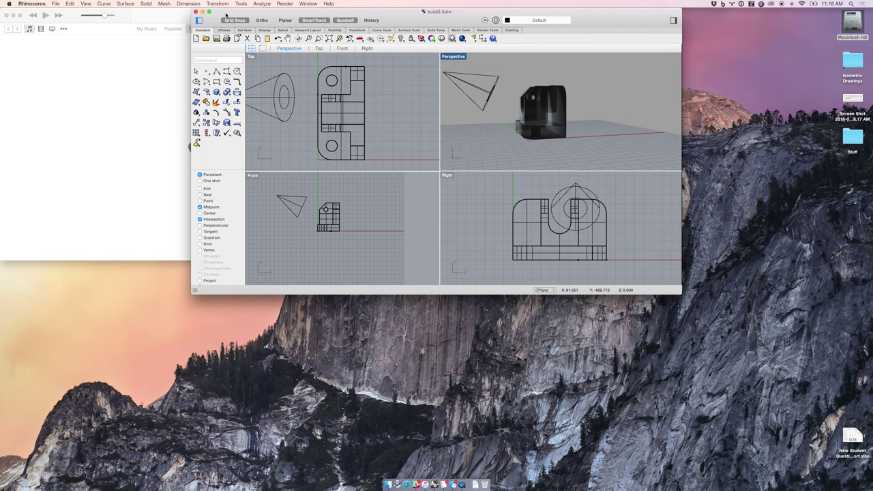
{"action": "left_click_drag", "start_coordinate": [227, 13], "coordinate": [38, 15]}
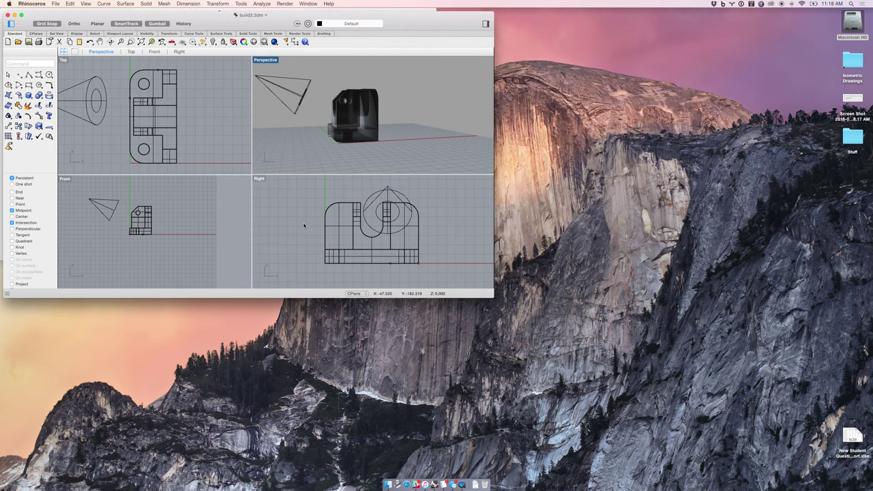
{"action": "left_click_drag", "start_coordinate": [495, 297], "coordinate": [846, 471]}
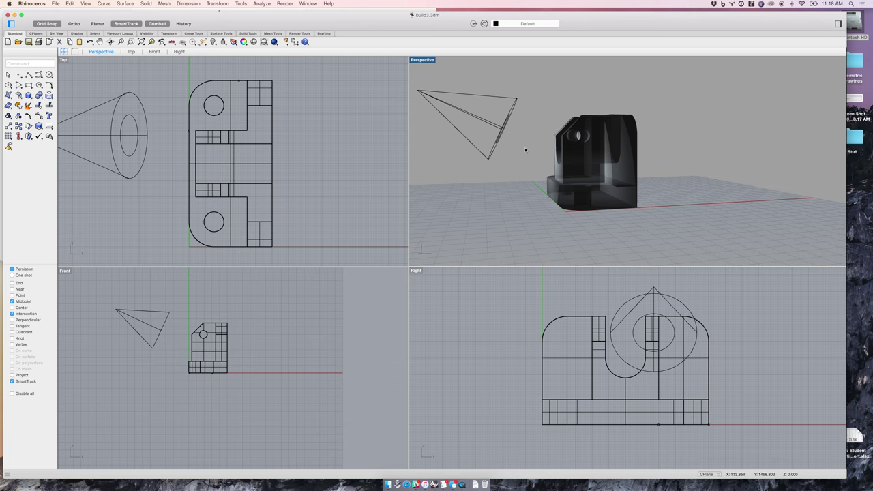
Delete the spotlight beside the bracket in the Perspective viewport.
{"action": "right_click_drag", "start_coordinate": [524, 150], "coordinate": [556, 165]}
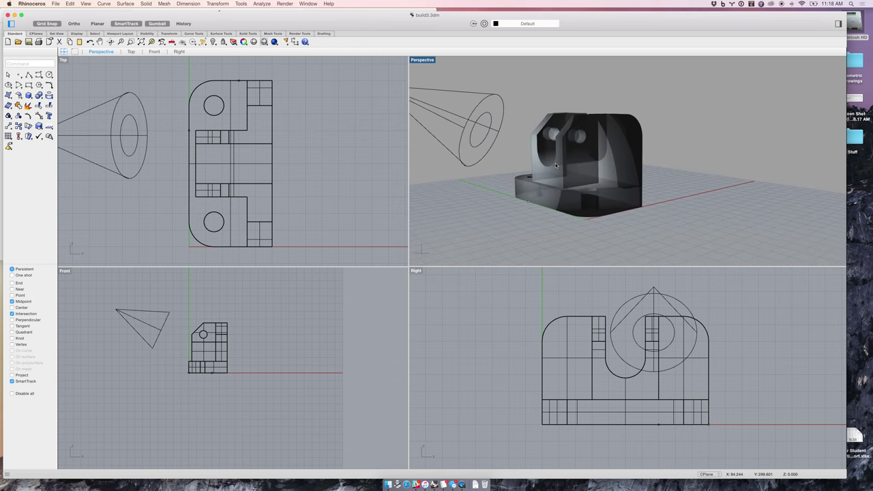
{"action": "left_click", "coordinate": [480, 166]}
{"action": "key", "text": "Delete"}
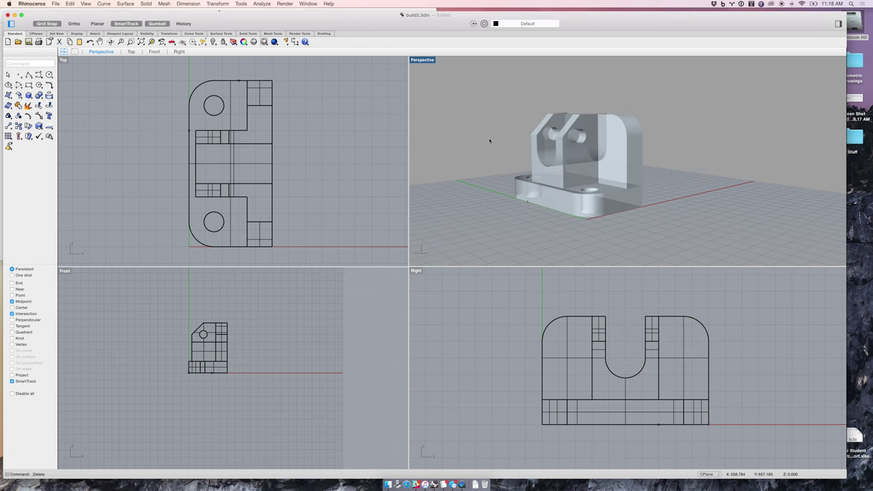
Set the Perspective viewport's display mode to Shaded.
{"action": "right_click", "coordinate": [490, 141]}
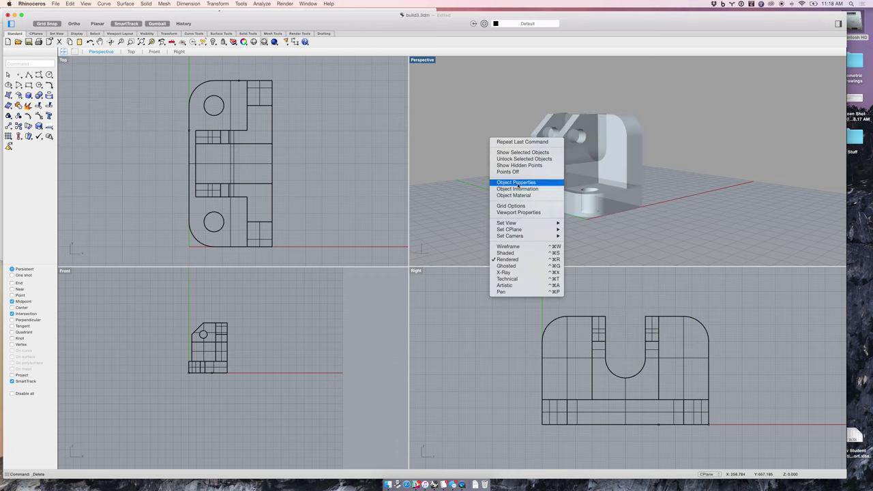
{"action": "left_click", "coordinate": [527, 253]}
{"action": "right_click_drag", "start_coordinate": [513, 236], "coordinate": [536, 209]}
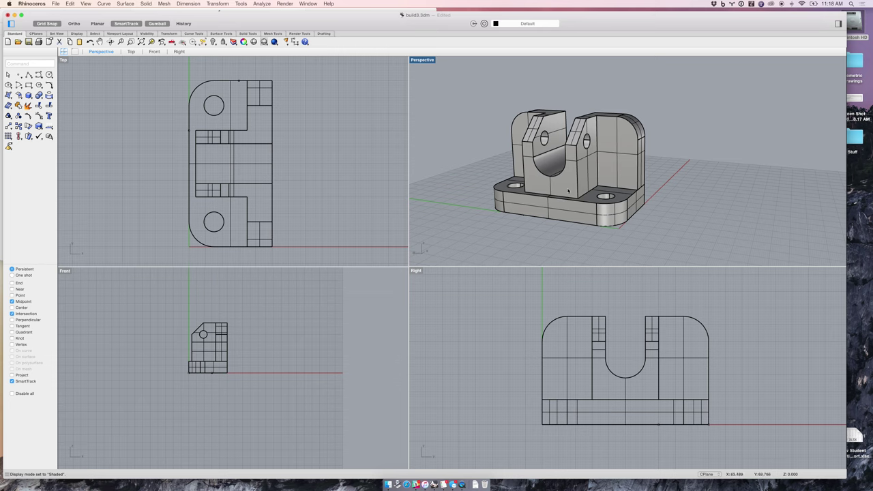
{"action": "right_click_drag", "start_coordinate": [570, 188], "coordinate": [534, 178]}
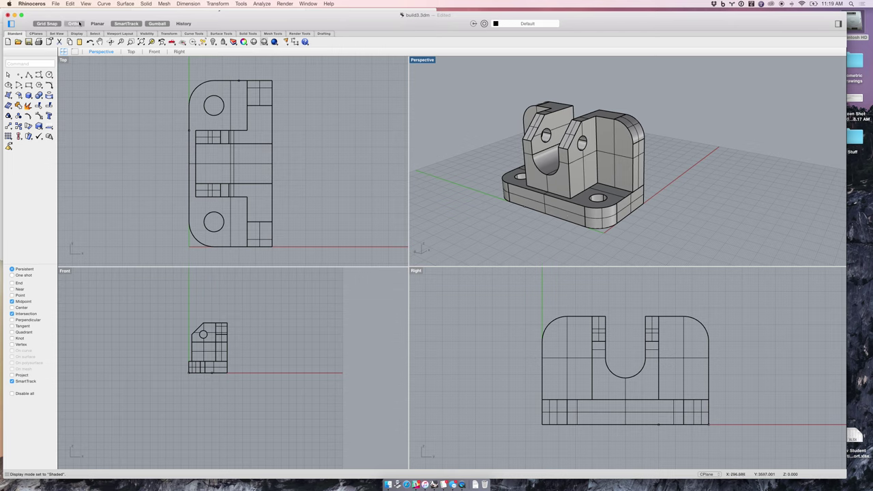
Check the interface theme in the Themes preferences and close the preferences window.
{"action": "left_click", "coordinate": [35, 4]}
{"action": "left_click", "coordinate": [48, 29]}
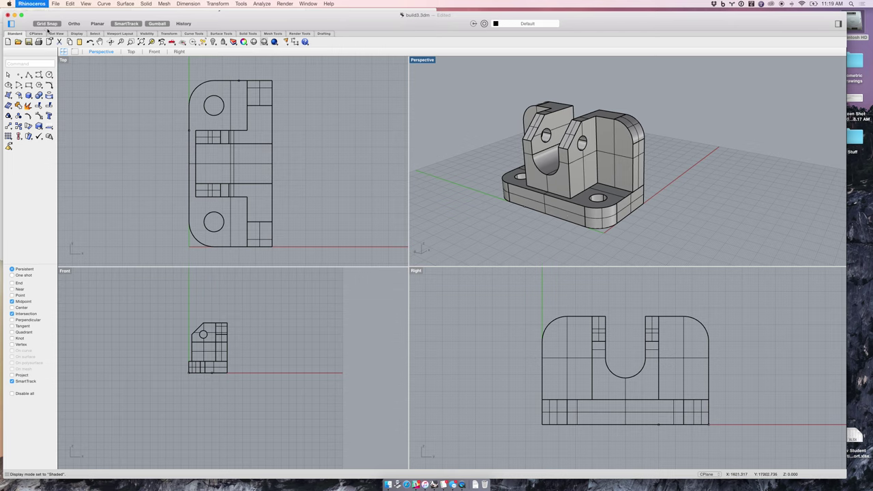
{"action": "left_click", "coordinate": [487, 174]}
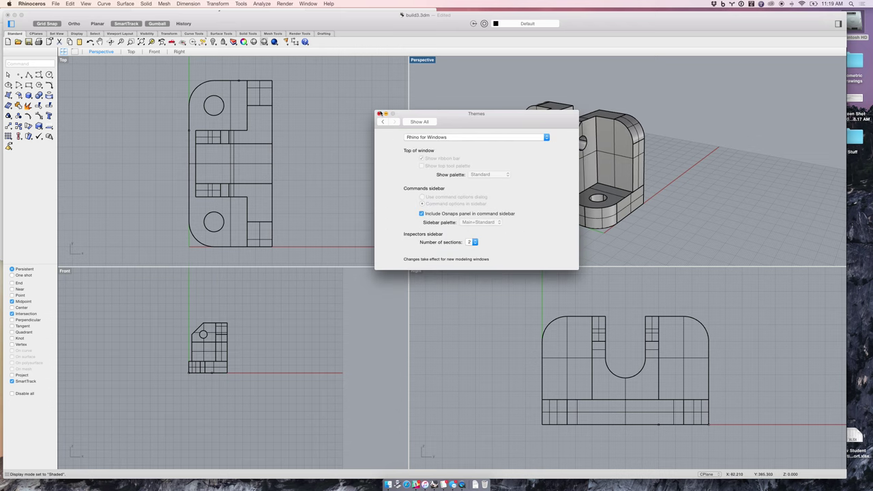
{"action": "left_click", "coordinate": [379, 114]}
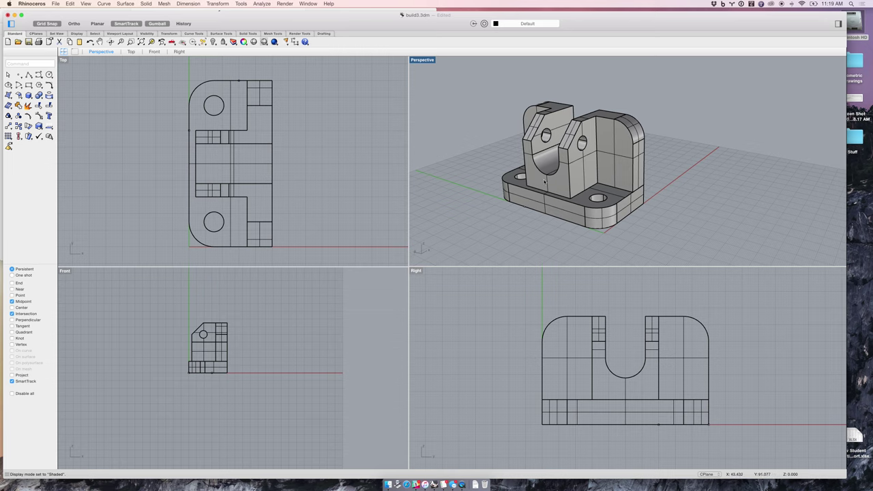
Bring up the construction plane tools.
{"action": "right_click_drag", "start_coordinate": [526, 195], "coordinate": [526, 195]}
{"action": "scroll", "coordinate": [525, 194], "scroll_direction": "left", "scroll_amount": 3}
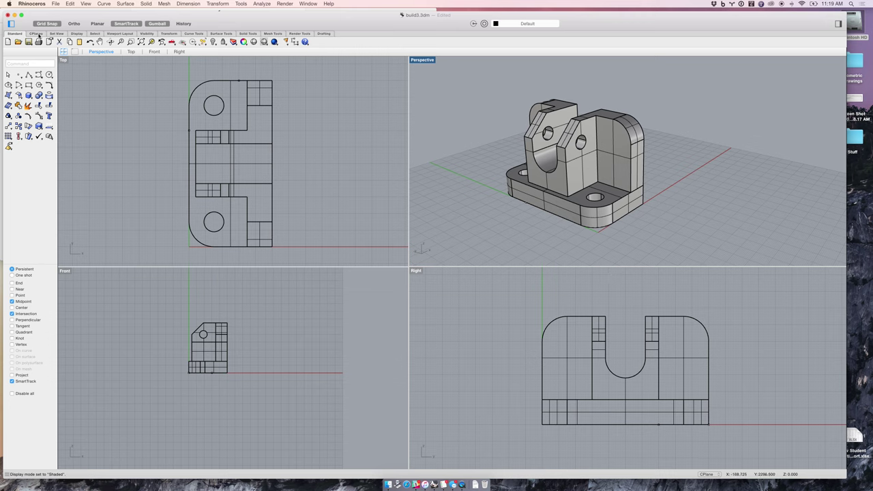
{"action": "left_click", "coordinate": [35, 34]}
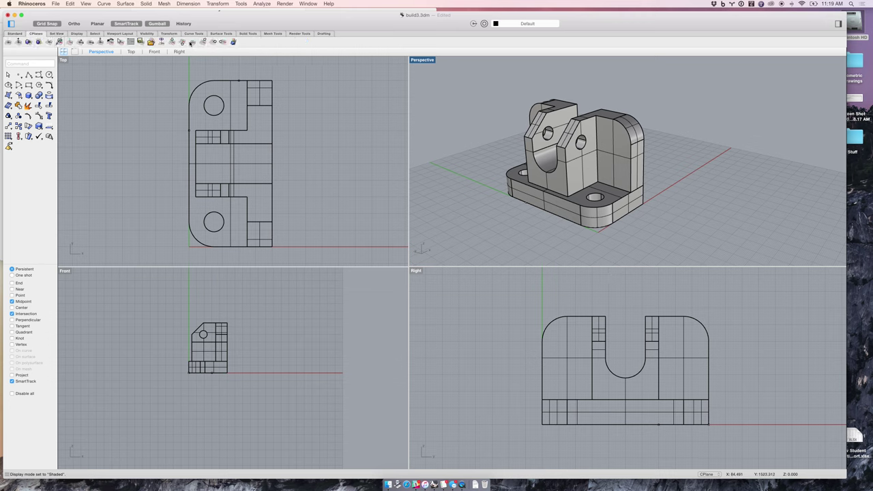
Activate the Top, Front and Right viewports in turn to compare their construction planes.
{"action": "left_click", "coordinate": [140, 121]}
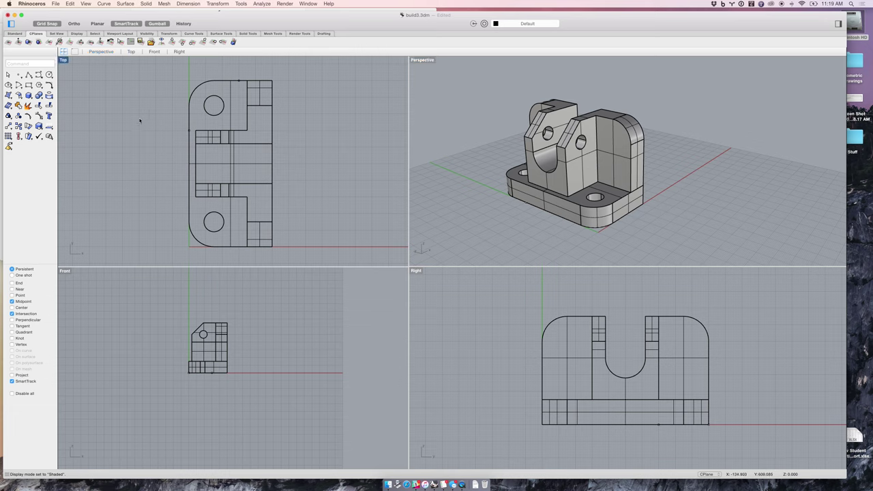
{"action": "left_click", "coordinate": [266, 311]}
{"action": "left_click", "coordinate": [480, 335]}
{"action": "left_click", "coordinate": [90, 83]}
{"action": "left_click", "coordinate": [127, 294]}
{"action": "left_click", "coordinate": [435, 294]}
Set the Top viewport's construction plane to World Top.
{"action": "left_click", "coordinate": [142, 172]}
{"action": "right_click_drag", "start_coordinate": [480, 227], "coordinate": [473, 214]}
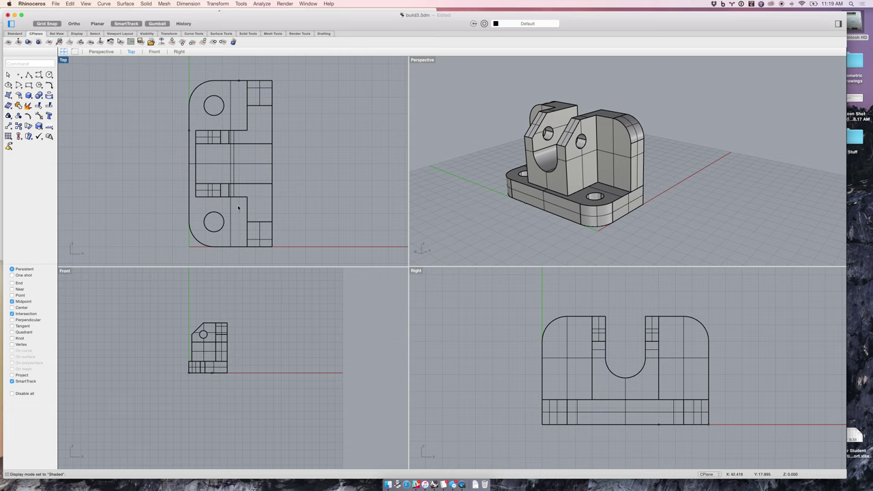
{"action": "left_click", "coordinate": [174, 43]}
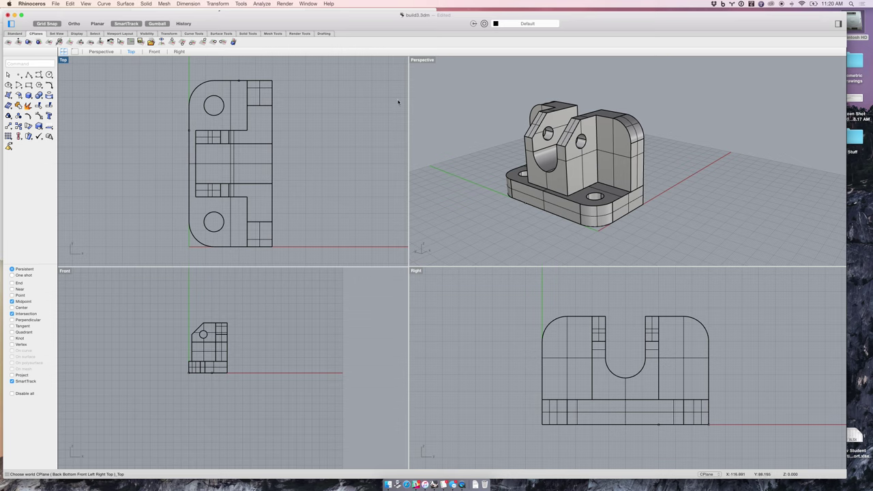
Switch between all four viewports, ending in Perspective, and examine how the construction grid lies under the bracket.
{"action": "left_click", "coordinate": [437, 94]}
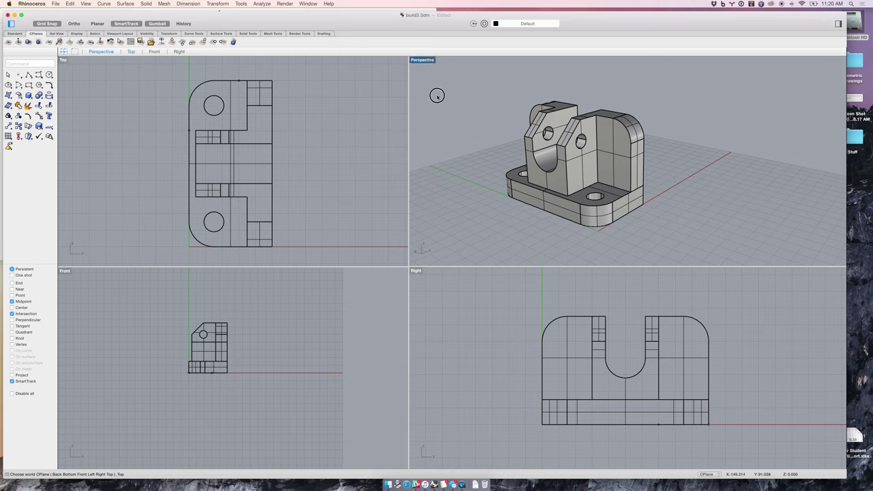
{"action": "left_click", "coordinate": [148, 76]}
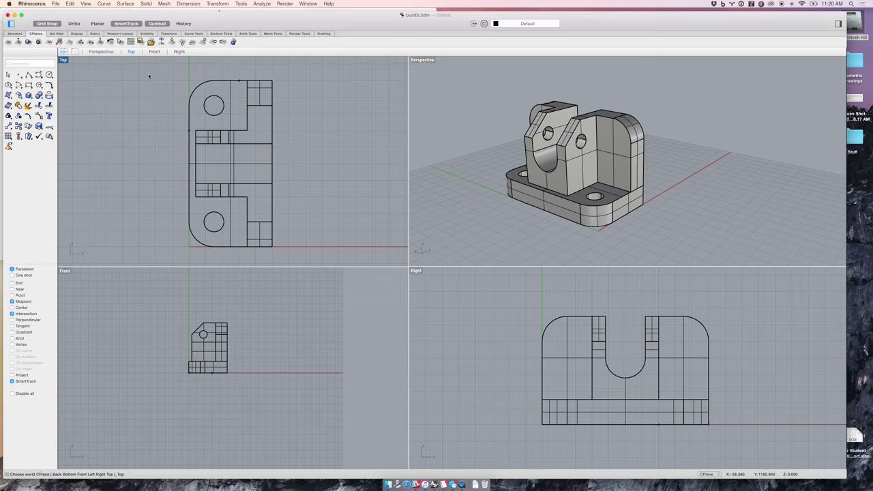
{"action": "left_click", "coordinate": [455, 116]}
{"action": "mouse_move", "coordinate": [488, 165]}
{"action": "right_mouse_down"}
{"action": "mouse_move", "coordinate": [517, 164]}
{"action": "mouse_move", "coordinate": [489, 164]}
{"action": "right_mouse_up"}
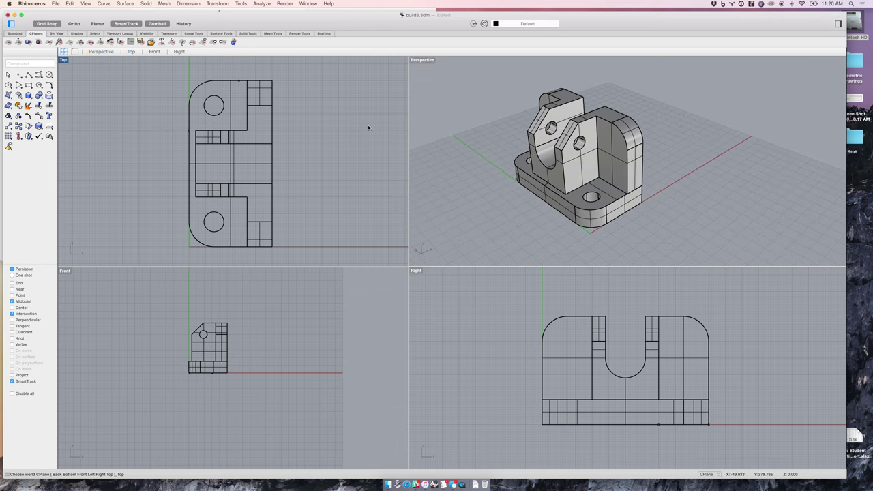
{"action": "left_click", "coordinate": [430, 318]}
{"action": "left_click", "coordinate": [316, 309]}
{"action": "left_click", "coordinate": [330, 198]}
{"action": "left_click", "coordinate": [467, 218]}
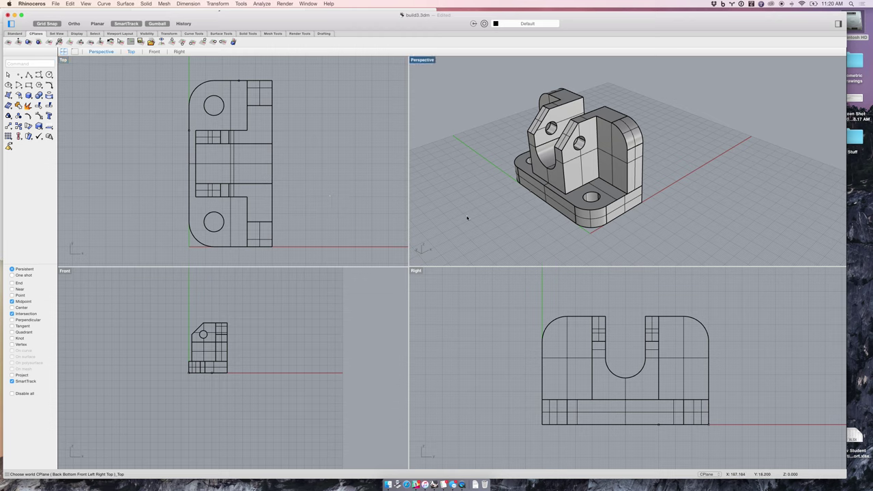
Orient the Perspective construction plane to the top face of the bracket's back wall.
{"action": "left_click", "coordinate": [28, 42]}
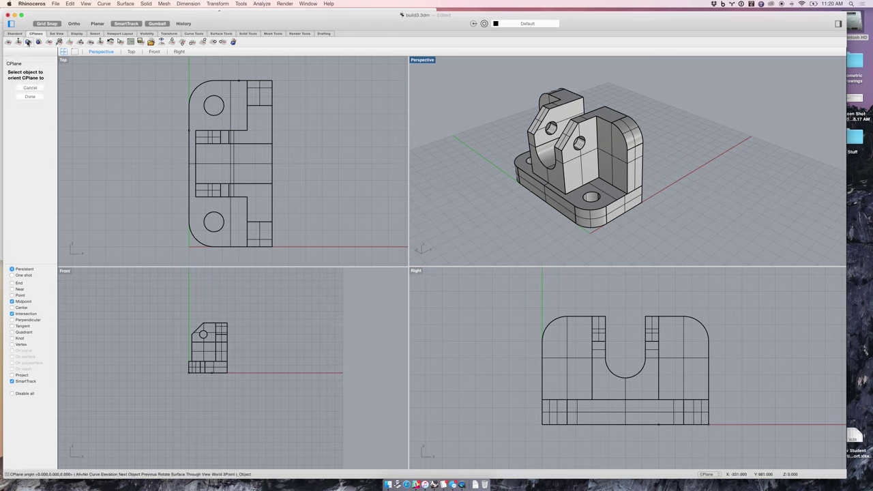
{"action": "left_click", "coordinate": [607, 114]}
{"action": "right_click_drag", "start_coordinate": [627, 208], "coordinate": [629, 167]}
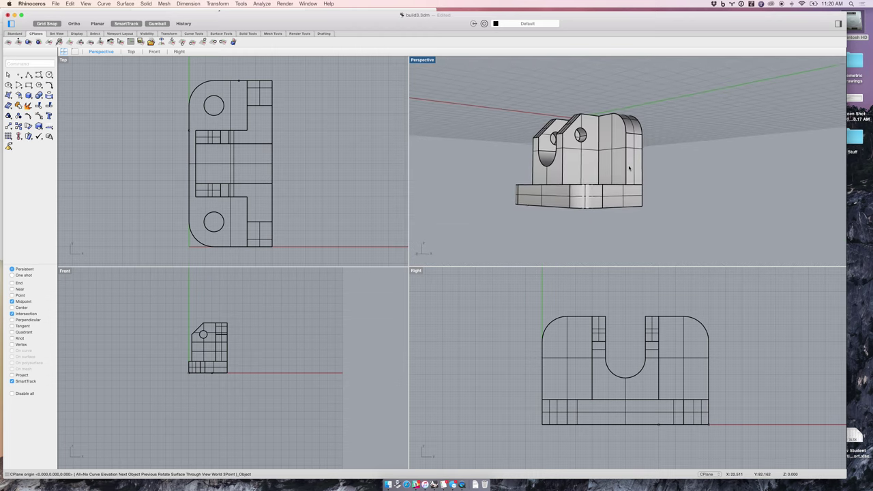
Inspect the position of the reoriented construction grid relative to the bracket from all sides.
{"action": "scroll", "coordinate": [630, 167], "scroll_direction": "up", "scroll_amount": 5}
{"action": "scroll", "coordinate": [629, 168], "scroll_direction": "right", "scroll_amount": 10}
{"action": "scroll", "coordinate": [629, 168], "scroll_direction": "down", "scroll_amount": 5}
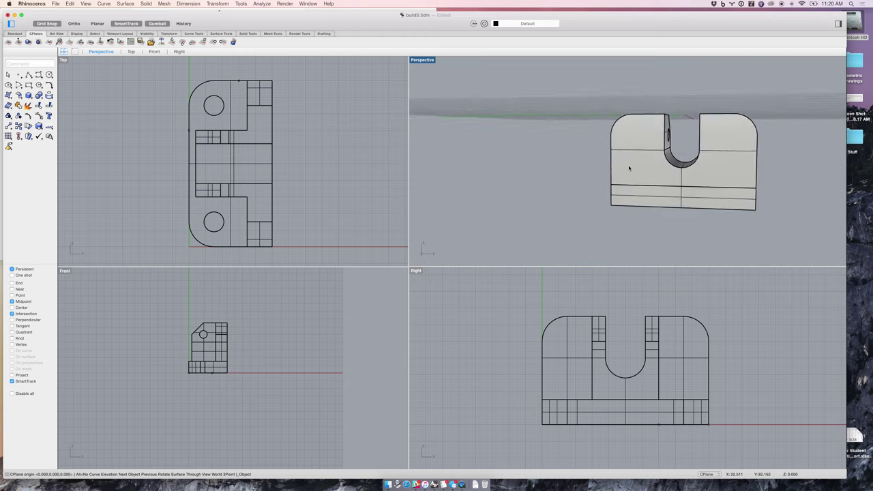
{"action": "scroll", "coordinate": [629, 168], "scroll_direction": "right", "scroll_amount": 10}
{"action": "scroll", "coordinate": [629, 168], "scroll_direction": "up", "scroll_amount": 4}
{"action": "scroll", "coordinate": [629, 168], "scroll_direction": "down", "scroll_amount": 6}
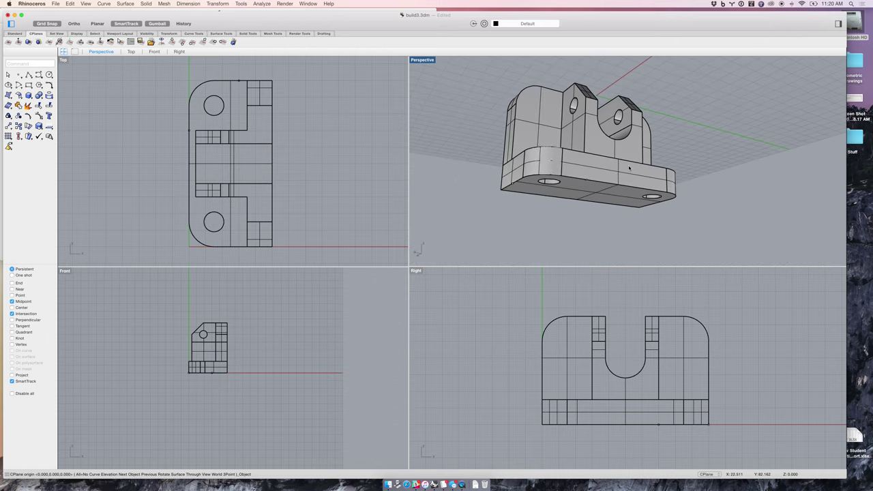
{"action": "scroll", "coordinate": [629, 167], "scroll_direction": "right", "scroll_amount": 15}
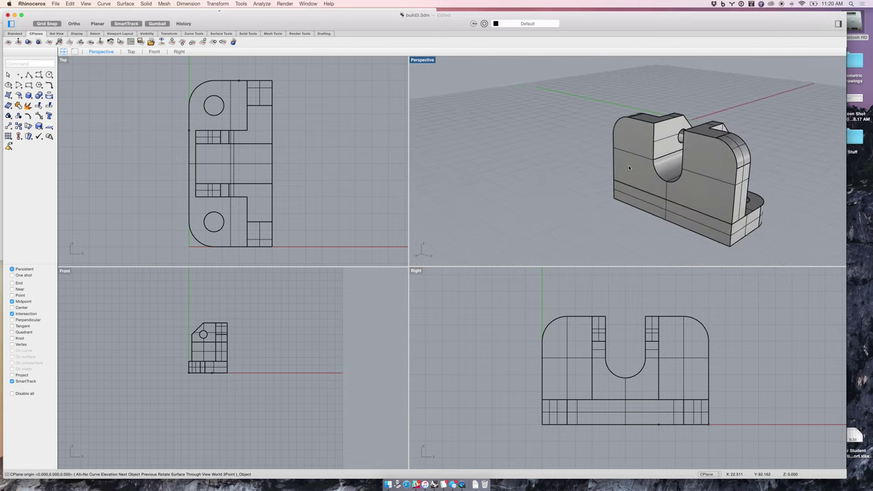
{"action": "scroll", "coordinate": [629, 168], "scroll_direction": "right", "scroll_amount": 15}
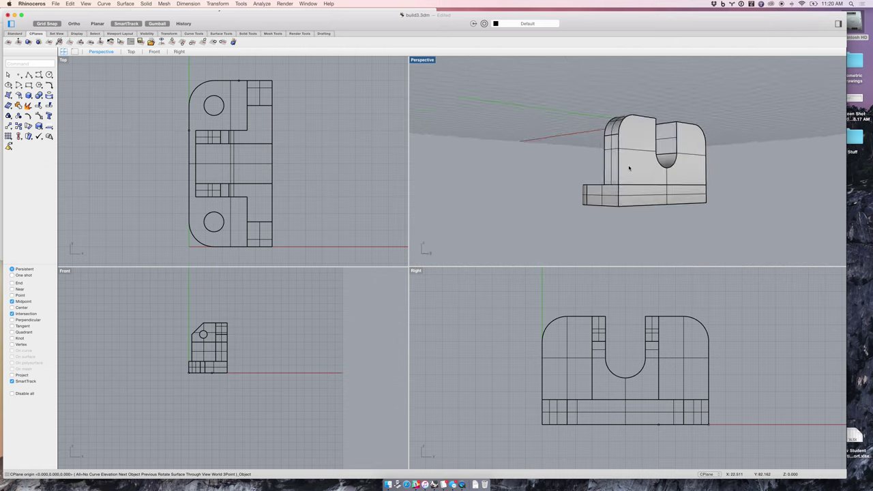
{"action": "scroll", "coordinate": [629, 168], "scroll_direction": "right", "scroll_amount": 15}
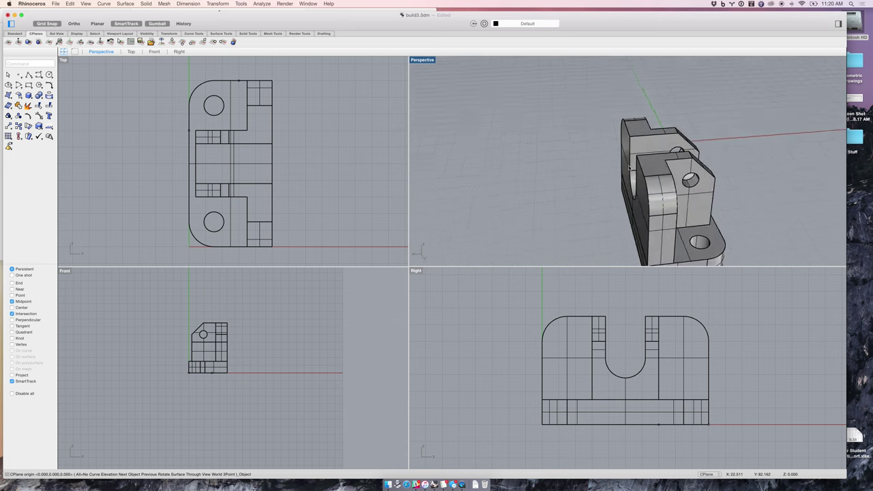
{"action": "scroll", "coordinate": [629, 167], "scroll_direction": "right", "scroll_amount": 15}
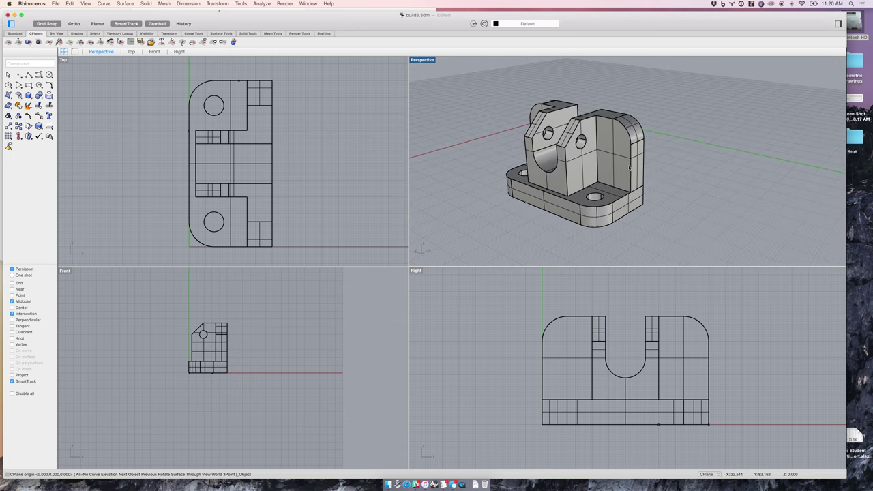
Undo and repeat the spotlight deletion, and reset the Perspective construction plane to World Top.
{"action": "key", "text": "super+z"}
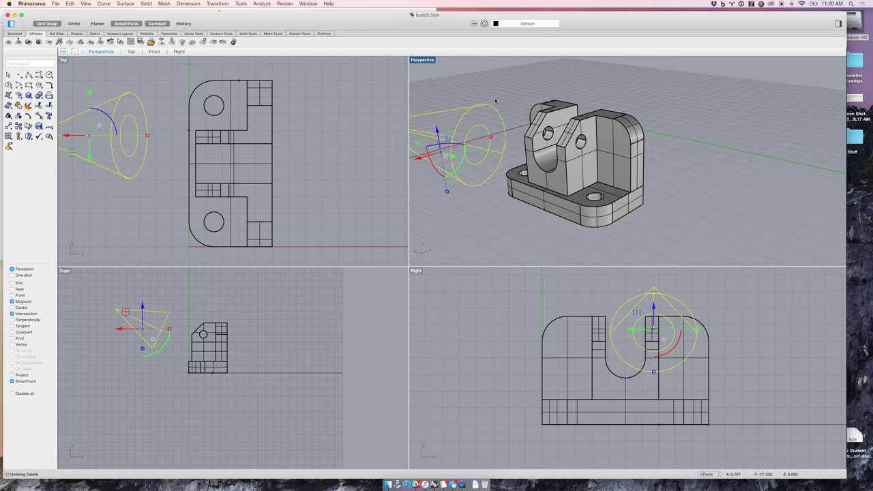
{"action": "key", "text": "Delete"}
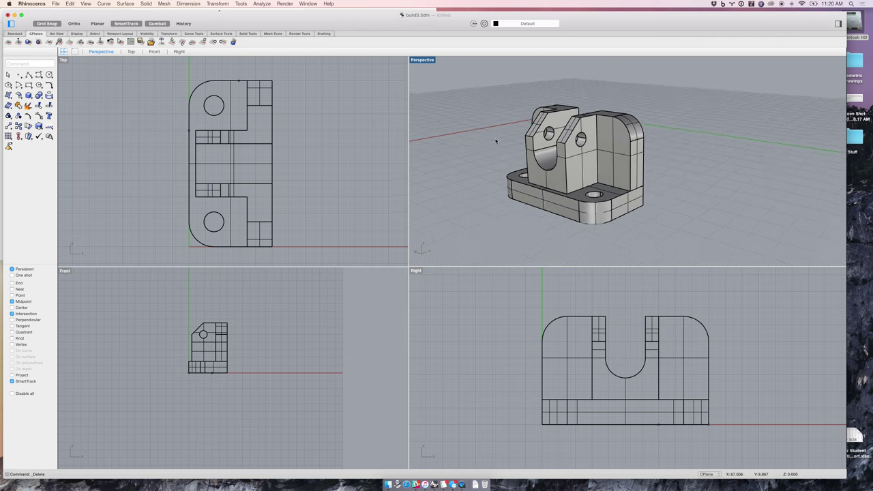
{"action": "left_click", "coordinate": [171, 42]}
{"action": "right_click_drag", "start_coordinate": [517, 224], "coordinate": [509, 228]}
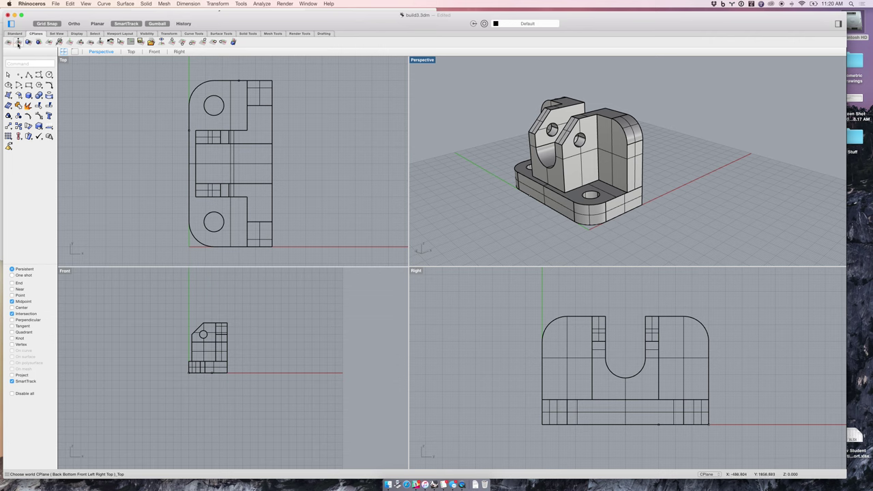
Orient the Perspective construction plane to the vertical end face of the bracket's back wall.
{"action": "left_click", "coordinate": [28, 42]}
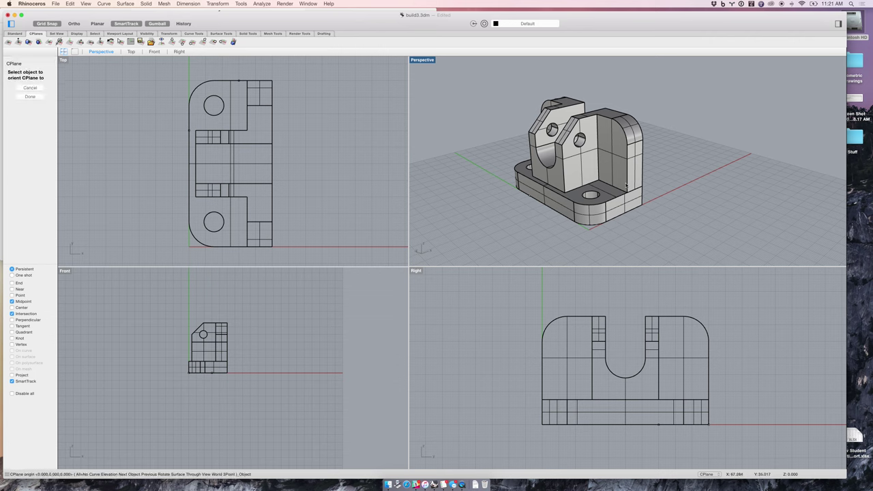
{"action": "left_click", "coordinate": [624, 179]}
{"action": "right_click_drag", "start_coordinate": [592, 170], "coordinate": [593, 170]}
{"action": "scroll", "coordinate": [592, 170], "scroll_direction": "left", "scroll_amount": 10}
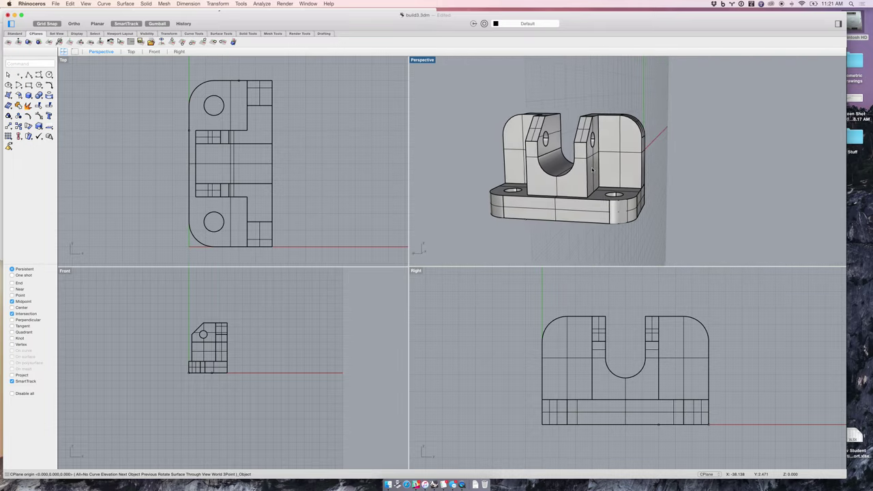
{"action": "scroll", "coordinate": [593, 170], "scroll_direction": "left", "scroll_amount": 5}
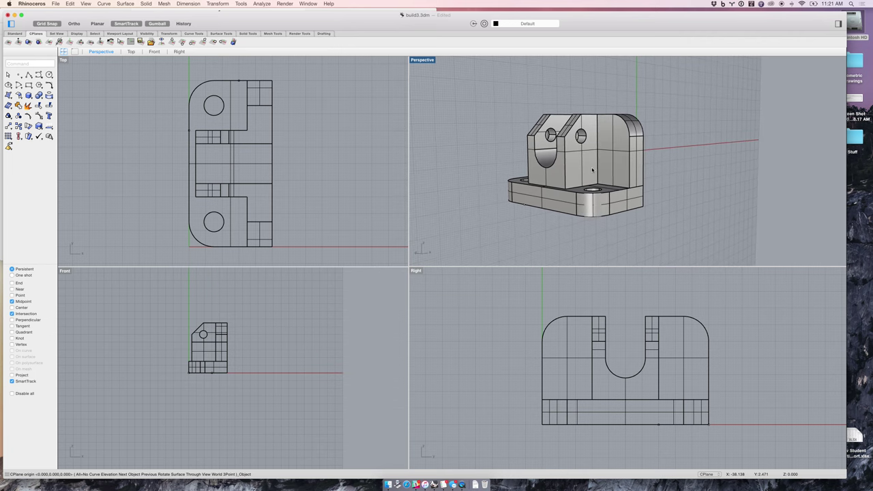
{"action": "type", "text": "line"}
{"action": "key", "text": "Return"}
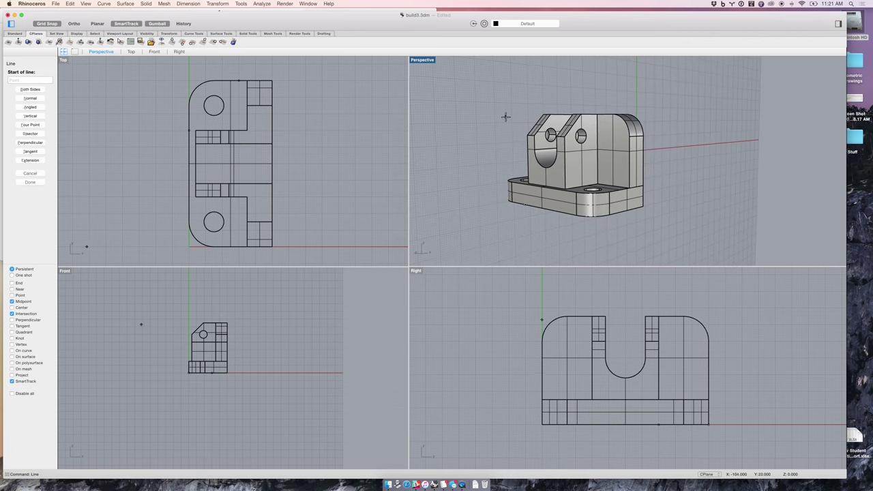
{"action": "key", "text": "Escape"}
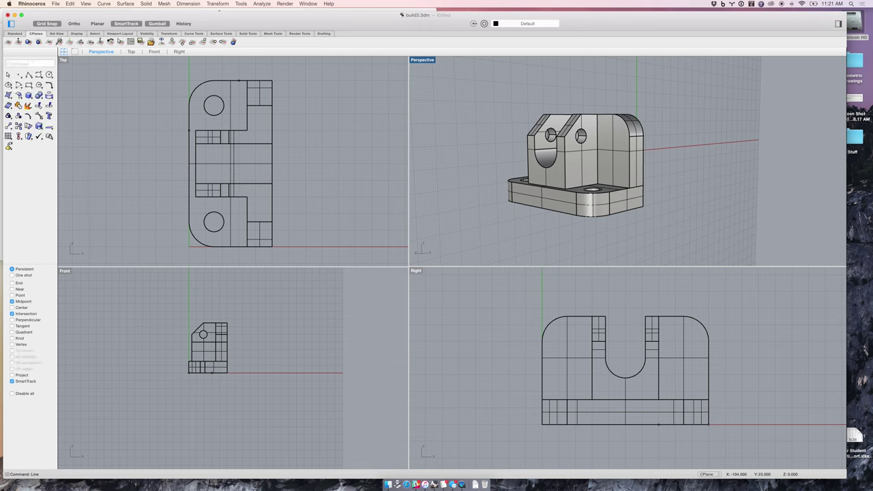
Draw a circle with a radius of about 42 on the Perspective construction plane, centred in empty space beside the bracket.
{"action": "type", "text": "cir"}
{"action": "key", "text": "Return"}
{"action": "type", "text": "circle"}
{"action": "key", "text": "Return"}
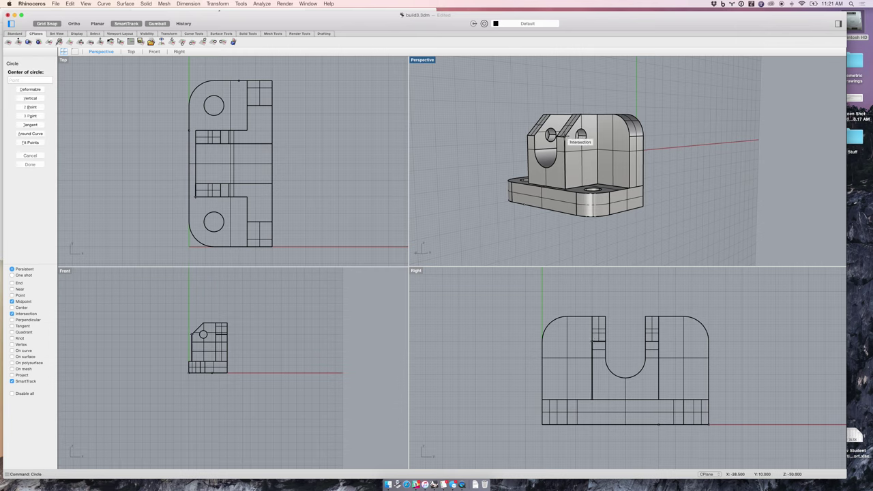
{"action": "left_click", "coordinate": [469, 90]}
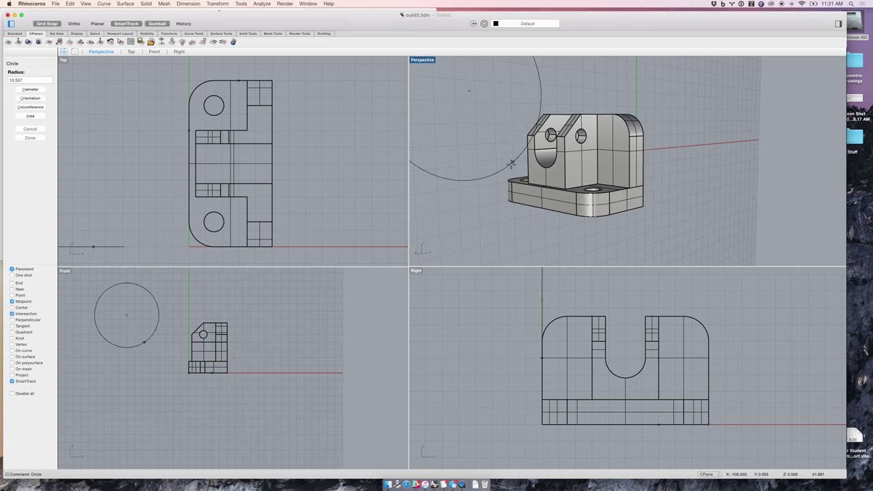
{"action": "left_click", "coordinate": [511, 163]}
{"action": "right_click_drag", "start_coordinate": [507, 126], "coordinate": [510, 128]}
{"action": "scroll", "coordinate": [509, 127], "scroll_direction": "left", "scroll_amount": 10}
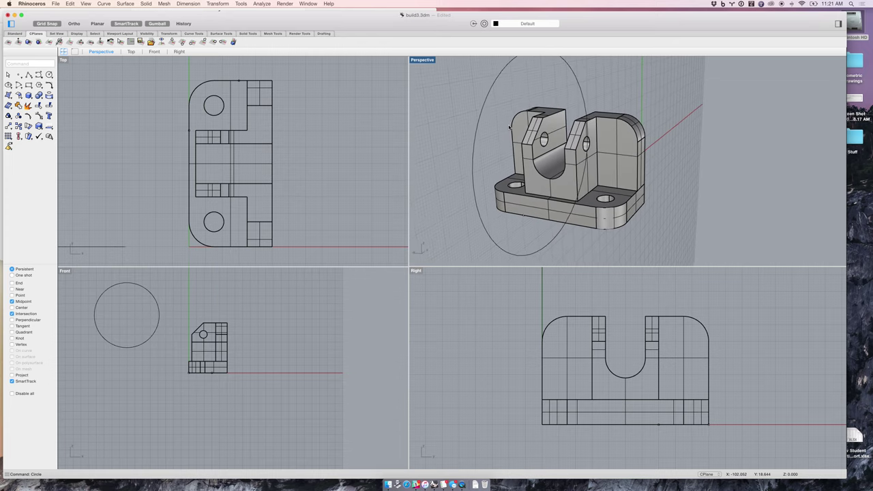
{"action": "scroll", "coordinate": [509, 128], "scroll_direction": "right", "scroll_amount": 10}
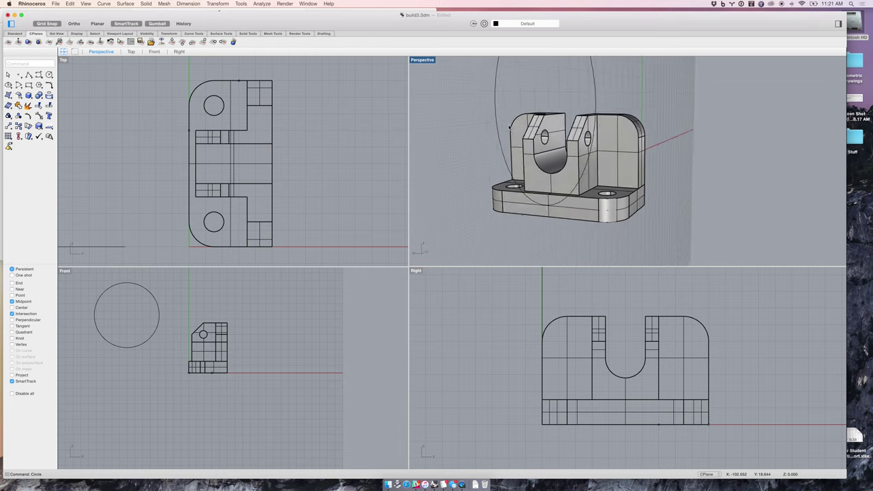
Draw a circle with a radius of about 87 centred by object snap near the upright lug's hole, picking the radius with snaps suspended.
{"action": "type", "text": "Circle"}
{"action": "key", "text": "Return"}
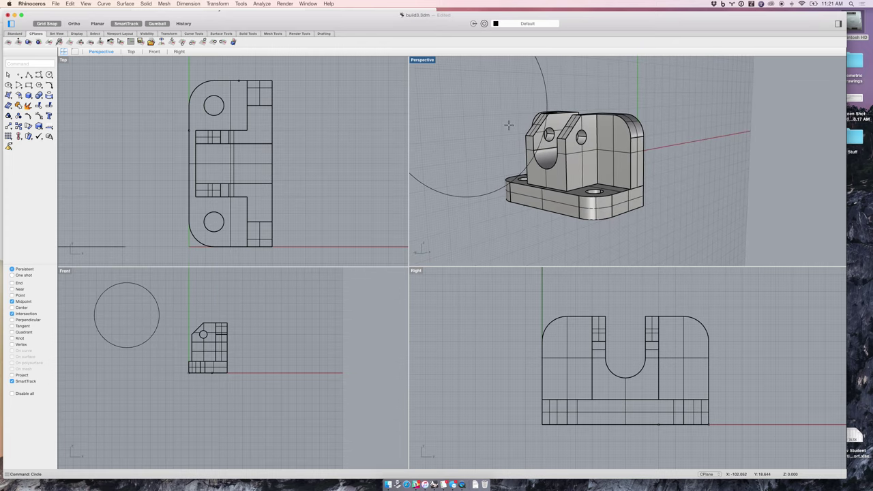
{"action": "left_click", "coordinate": [13, 314]}
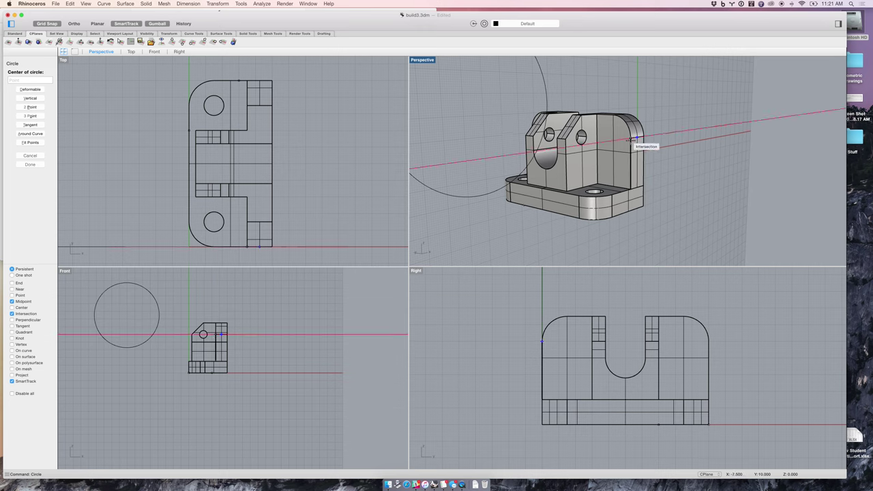
{"action": "left_click", "coordinate": [582, 137]}
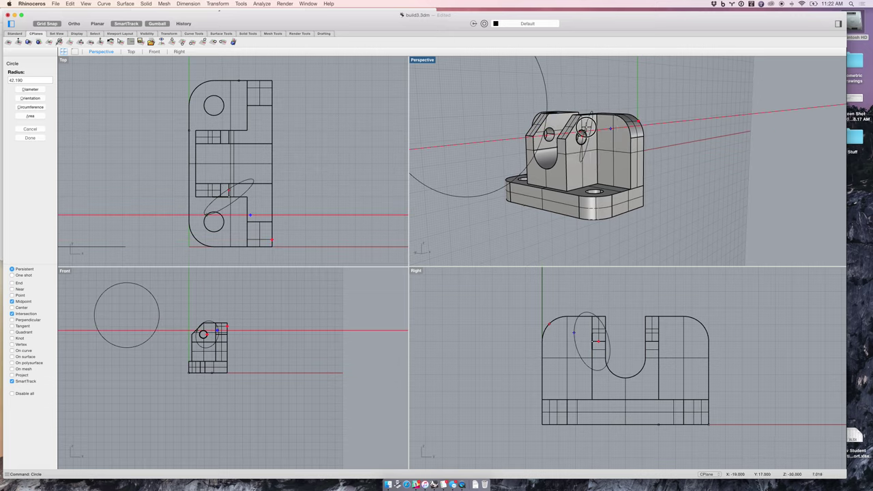
{"action": "key", "text": "alt"}
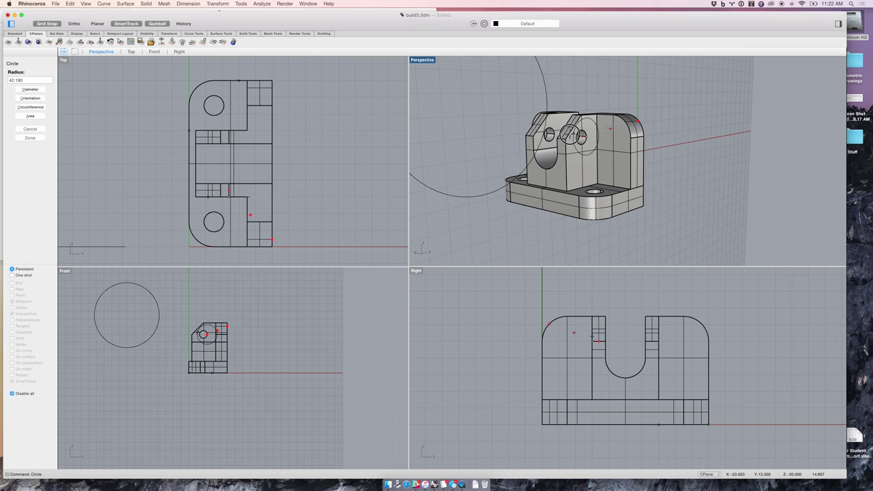
{"action": "left_click", "coordinate": [653, 130]}
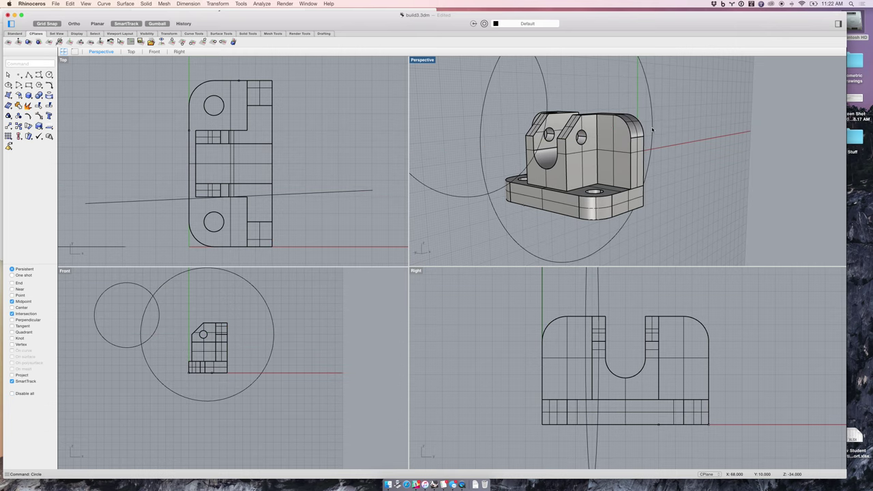
{"action": "right_click_drag", "start_coordinate": [495, 142], "coordinate": [570, 147]}
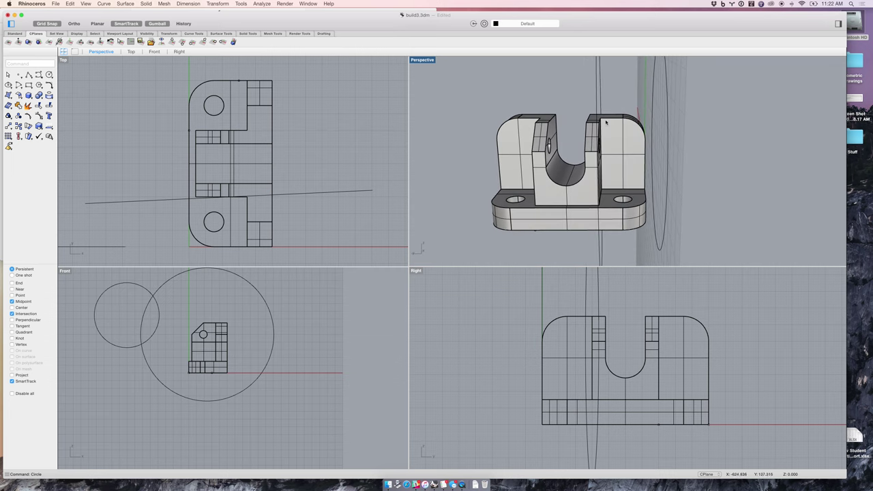
{"action": "right_click_drag", "start_coordinate": [618, 126], "coordinate": [617, 127]}
{"action": "scroll", "coordinate": [618, 126], "scroll_direction": "left", "scroll_amount": 2}
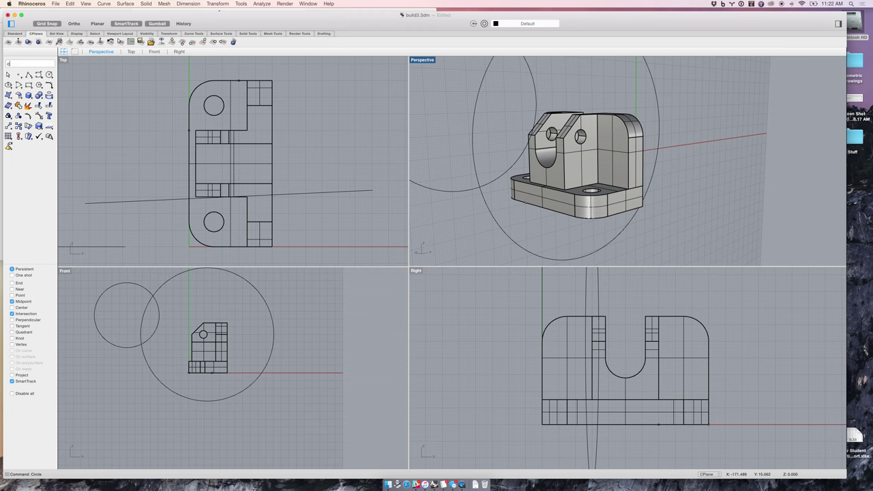
With object snaps suspended, draw a third circle in the Perspective viewport, centred on the construction plane beside the bracket.
{"action": "key", "text": "Return"}
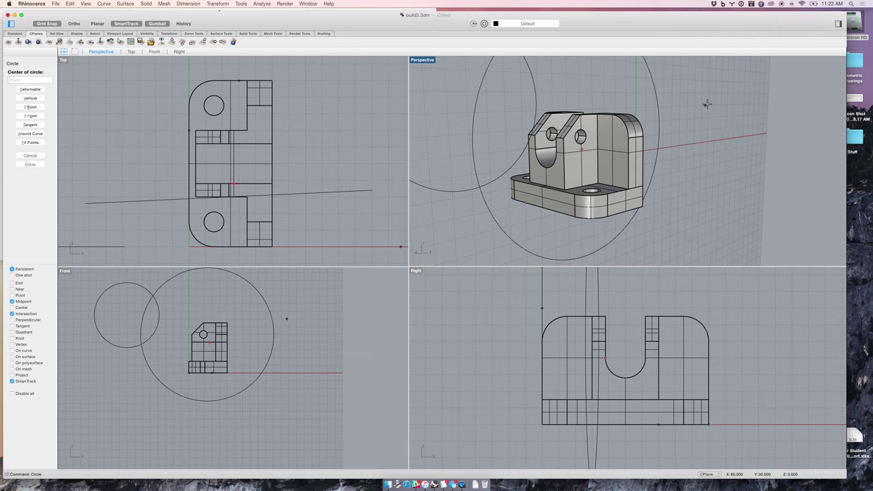
{"action": "key", "text": "alt"}
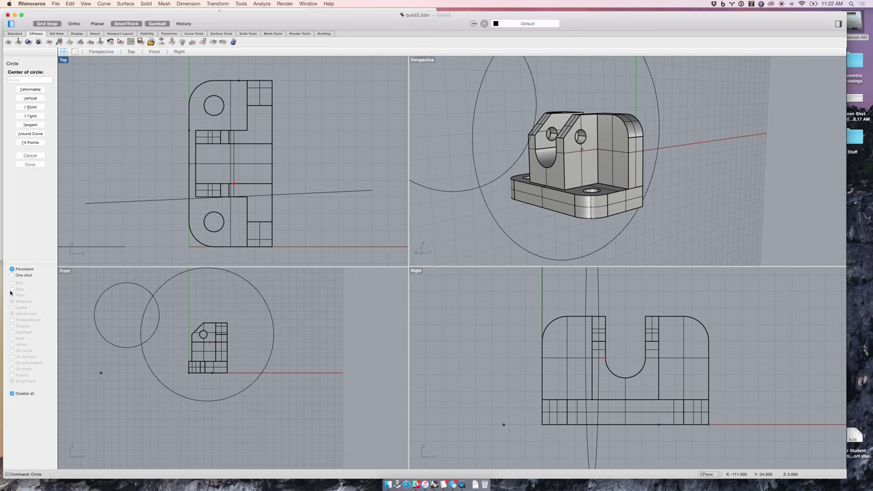
{"action": "left_click", "coordinate": [517, 100]}
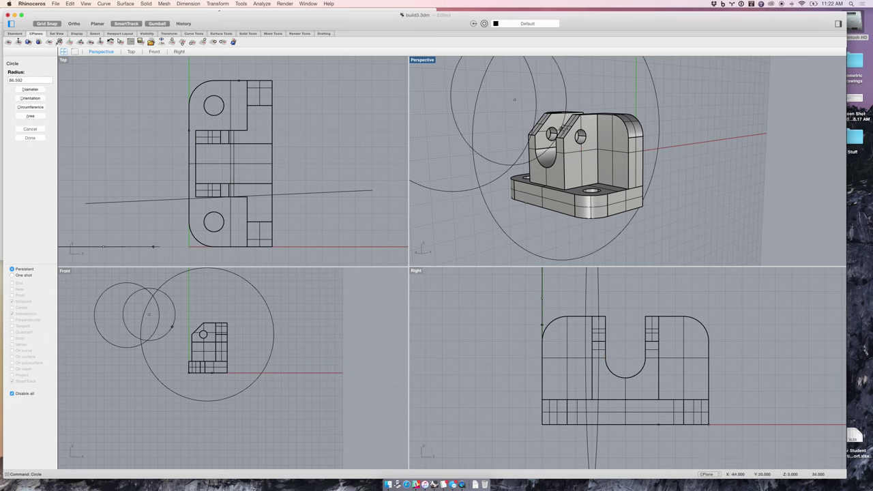
{"action": "left_click", "coordinate": [583, 141]}
Examine from several angles how the three circles lie relative to the construction plane and the bracket.
{"action": "scroll", "coordinate": [557, 149], "scroll_direction": "left", "scroll_amount": 10}
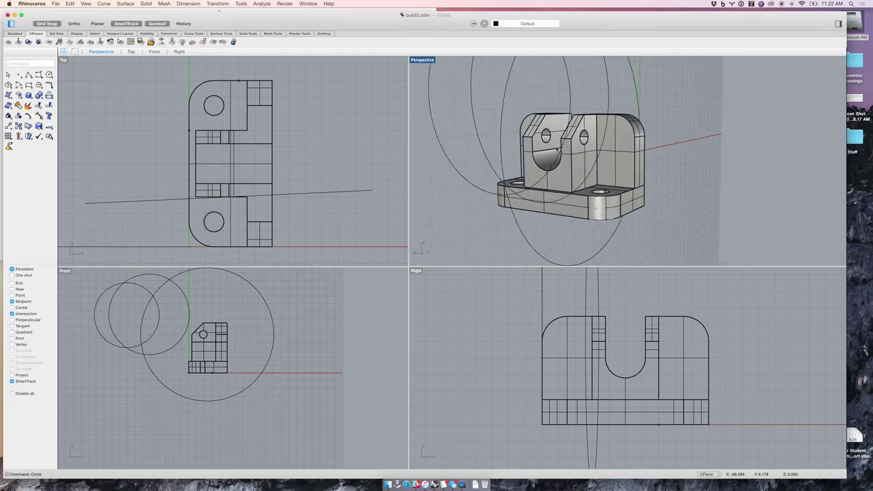
{"action": "key", "text": "Left"}
{"action": "key", "text": "Left"}
{"action": "key", "text": "Left"}
{"action": "key", "text": "Left"}
{"action": "key", "text": "Left"}
{"action": "key", "text": "Left"}
{"action": "key", "text": "Left"}
{"action": "key", "text": "Left"}
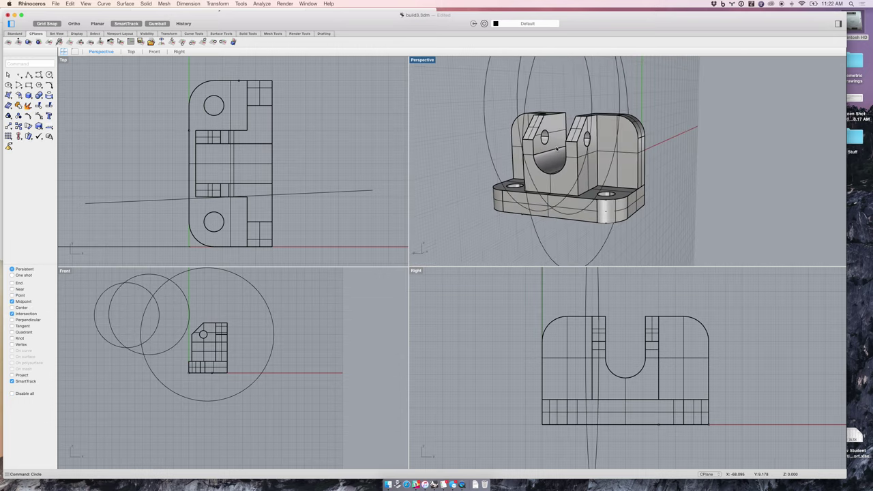
{"action": "key", "text": "Left"}
{"action": "key", "text": "Left"}
{"action": "key", "text": "Left"}
{"action": "key", "text": "Left"}
{"action": "key", "text": "Left"}
{"action": "key", "text": "Left"}
{"action": "key", "text": "Left"}
{"action": "key", "text": "Left"}
{"action": "key", "text": "Left"}
{"action": "key", "text": "Left"}
{"action": "key", "text": "Left"}
{"action": "key", "text": "Left"}
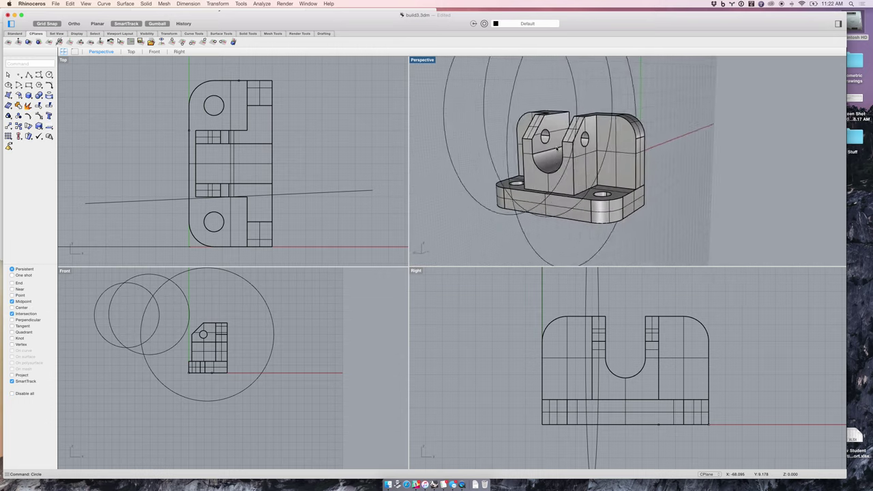
{"action": "key", "text": "Left"}
{"action": "key", "text": "Left"}
{"action": "key", "text": "Left"}
{"action": "key", "text": "Left"}
{"action": "key", "text": "Left"}
{"action": "key", "text": "Left"}
{"action": "key", "text": "Left"}
{"action": "key", "text": "Left"}
{"action": "key", "text": "Left"}
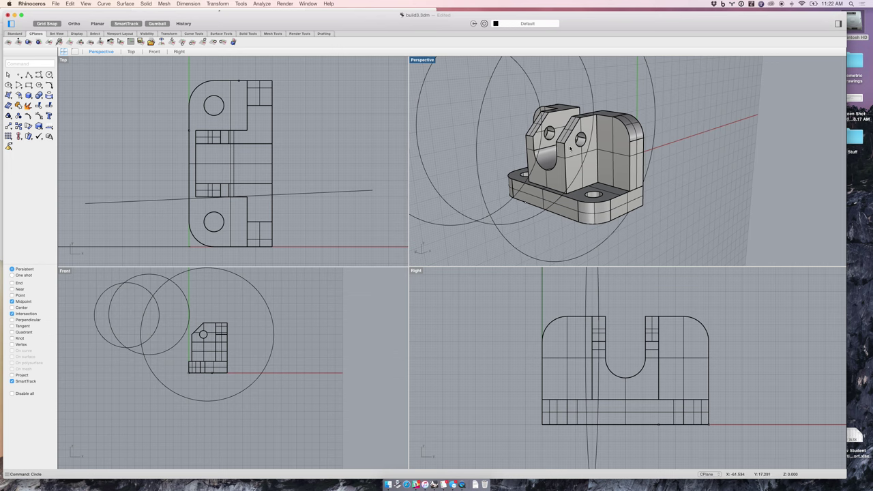
{"action": "key", "text": "Left"}
{"action": "key", "text": "Left"}
{"action": "key", "text": "Left"}
Delete the three circles drawn around the bracket.
{"action": "left_click", "coordinate": [493, 164]}
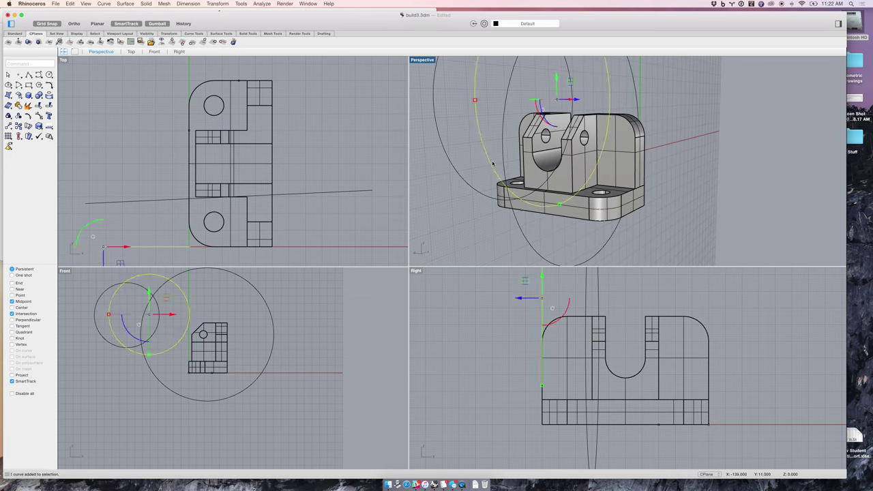
{"action": "key", "text": "Delete"}
{"action": "left_click", "coordinate": [475, 182]}
{"action": "key", "text": "Delete"}
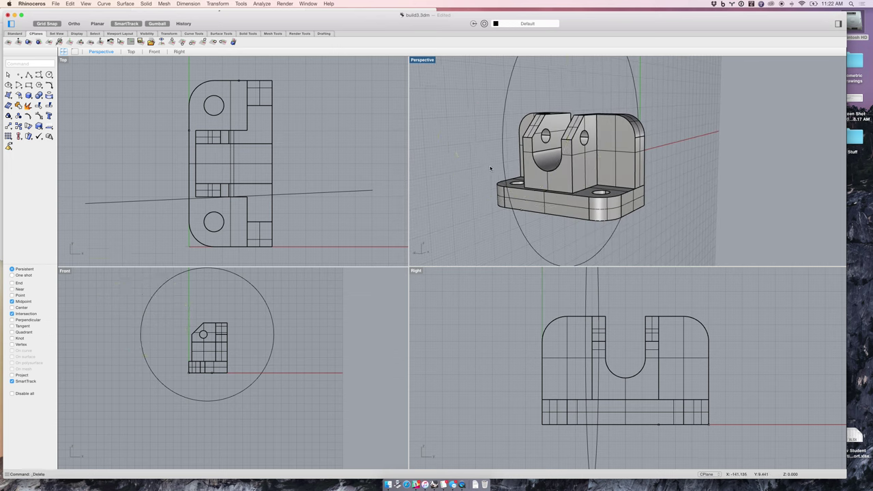
{"action": "left_click", "coordinate": [501, 165]}
{"action": "key", "text": "Delete"}
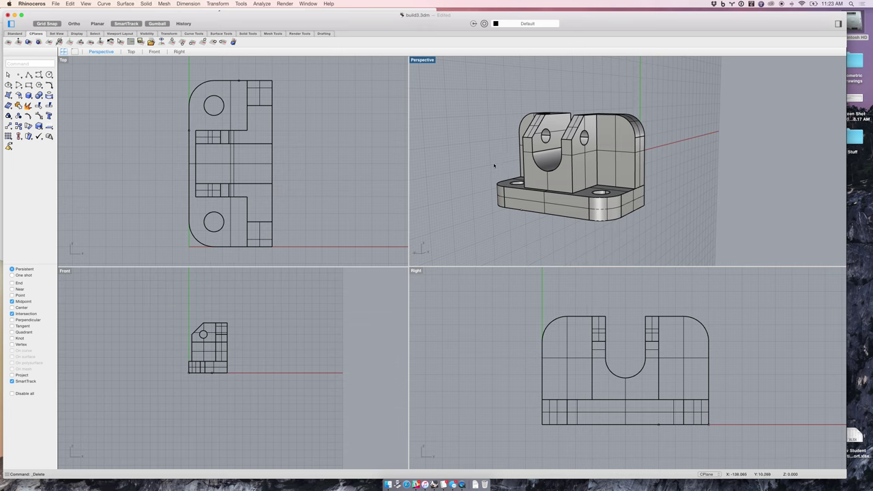
Reset the Perspective viewport's construction plane to World Top.
{"action": "key", "text": "Left"}
{"action": "key", "text": "Left"}
{"action": "key", "text": "Left"}
{"action": "right_click_drag", "start_coordinate": [464, 187], "coordinate": [433, 187]}
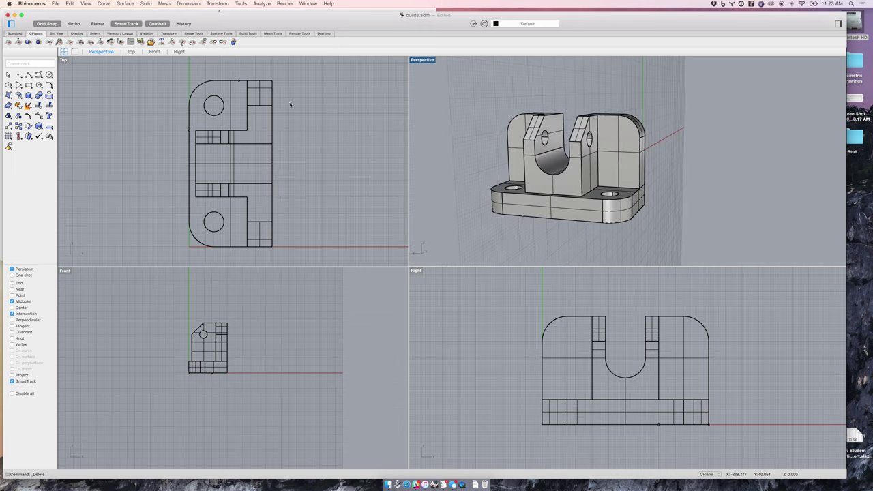
{"action": "left_click", "coordinate": [173, 42]}
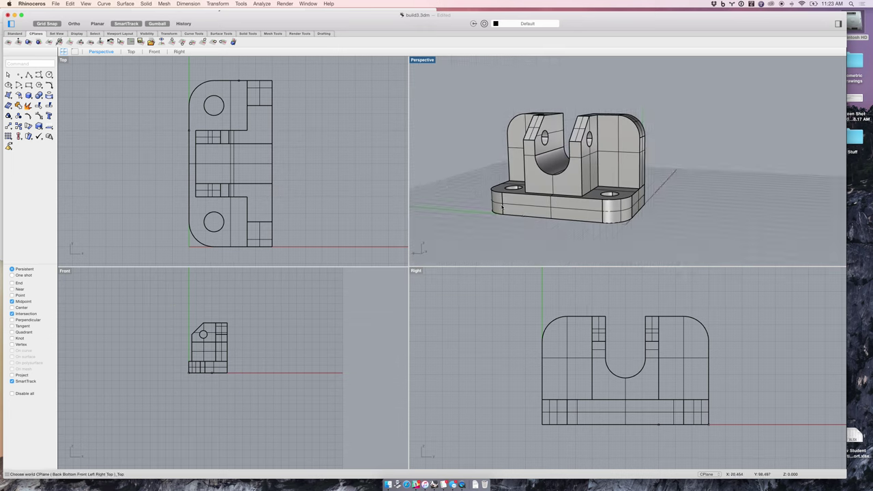
{"action": "mouse_move", "coordinate": [571, 233]}
{"action": "right_mouse_down"}
{"action": "mouse_move", "coordinate": [544, 235]}
{"action": "mouse_move", "coordinate": [566, 235]}
{"action": "right_mouse_up"}
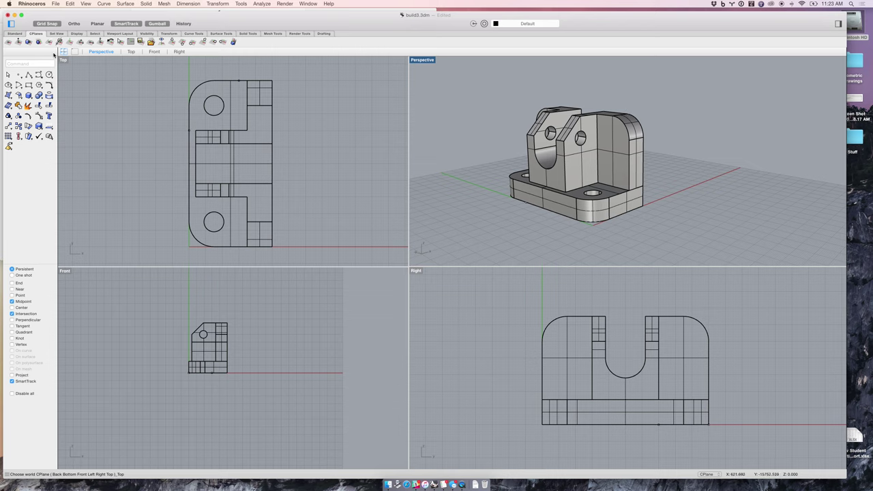
Try to change the construction plane's elevation by picking a point 40 units up in the Right viewport.
{"action": "left_click", "coordinate": [19, 41]}
{"action": "key", "text": "alt"}
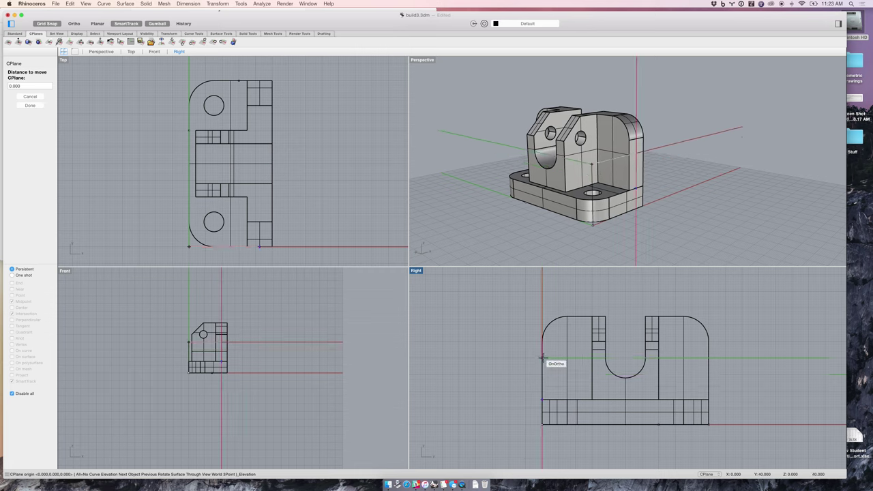
{"action": "key", "text": "alt"}
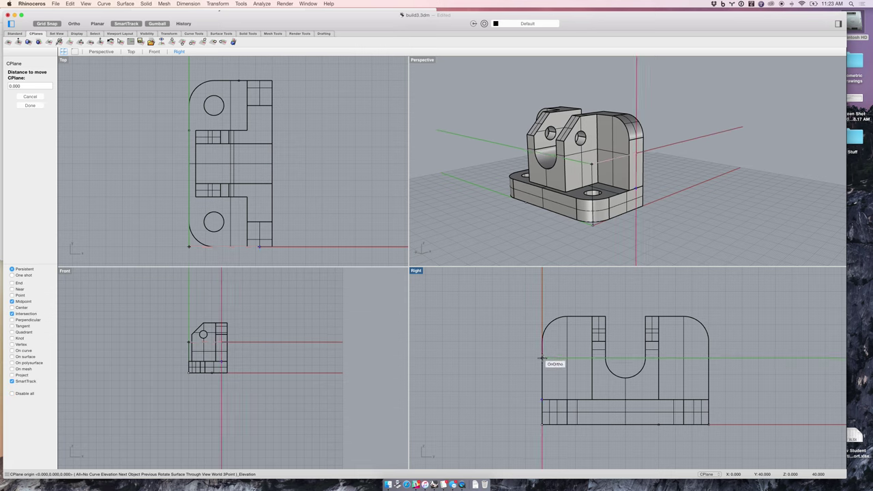
{"action": "left_click", "coordinate": [542, 359]}
{"action": "right_click_drag", "start_coordinate": [659, 215], "coordinate": [659, 214]}
{"action": "scroll", "coordinate": [659, 215], "scroll_direction": "down", "scroll_amount": 5}
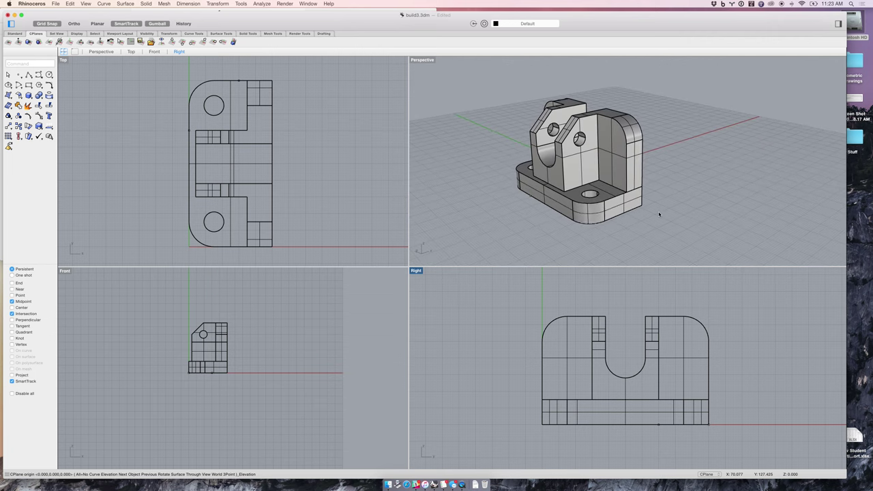
Undo and redo the last circle deletion, and set the Right viewport's construction plane to World Top.
{"action": "key", "text": "super+z"}
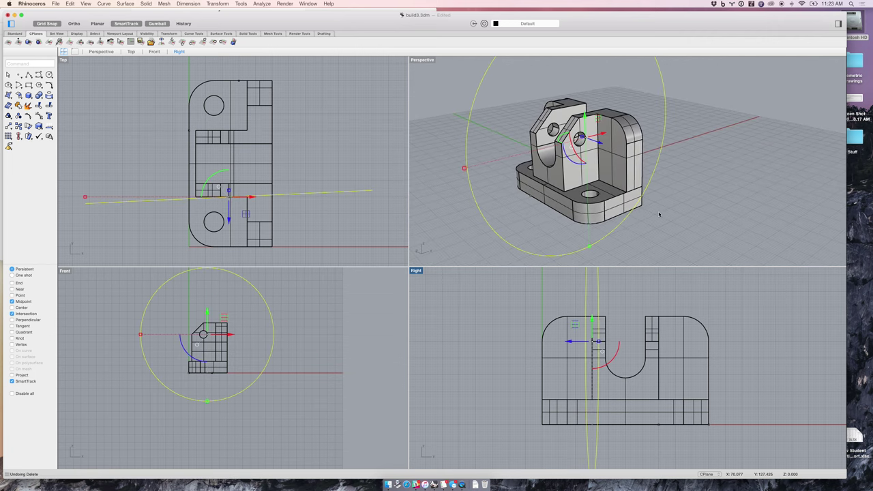
{"action": "key", "text": "super+shift+z"}
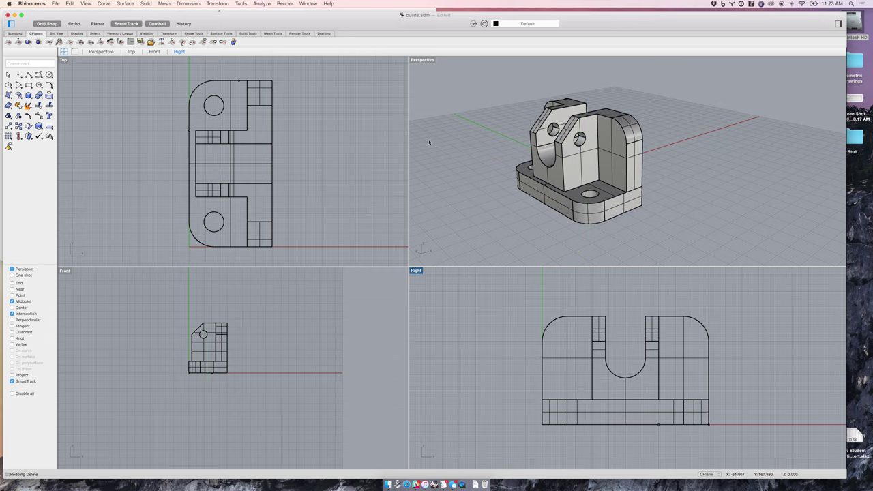
{"action": "left_click", "coordinate": [170, 41]}
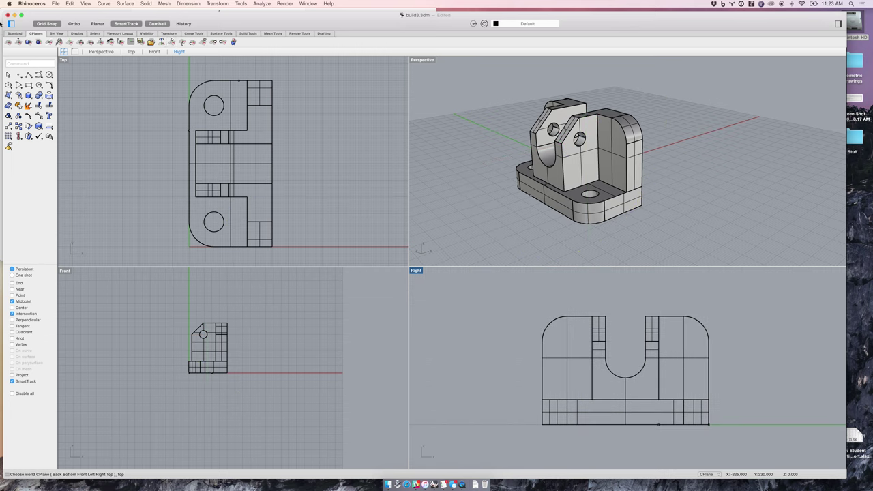
Move the Right viewport's construction plane elevation below the bracket's base by entering a distance.
{"action": "left_click", "coordinate": [19, 42]}
{"action": "left_click_drag", "start_coordinate": [29, 83], "coordinate": [7, 86]}
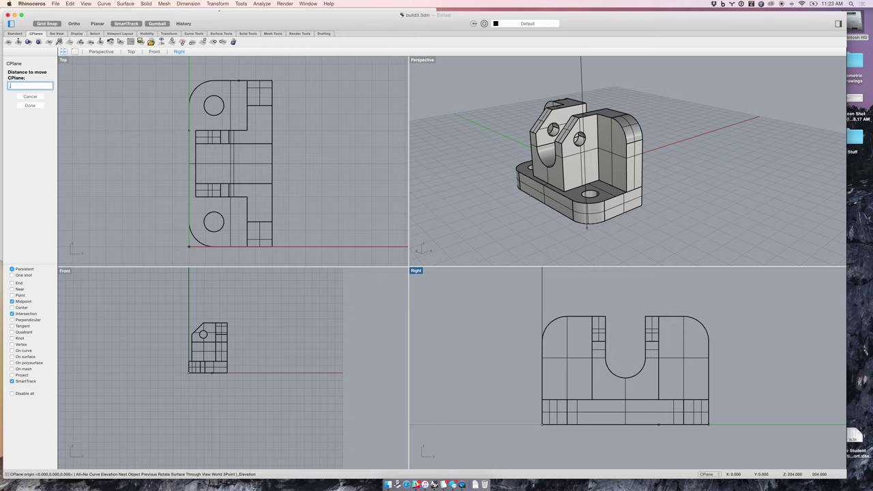
{"action": "key", "text": "Return"}
{"action": "right_click_drag", "start_coordinate": [162, 247], "coordinate": [163, 110]}
{"action": "scroll", "coordinate": [244, 156], "scroll_direction": "up", "scroll_amount": 9}
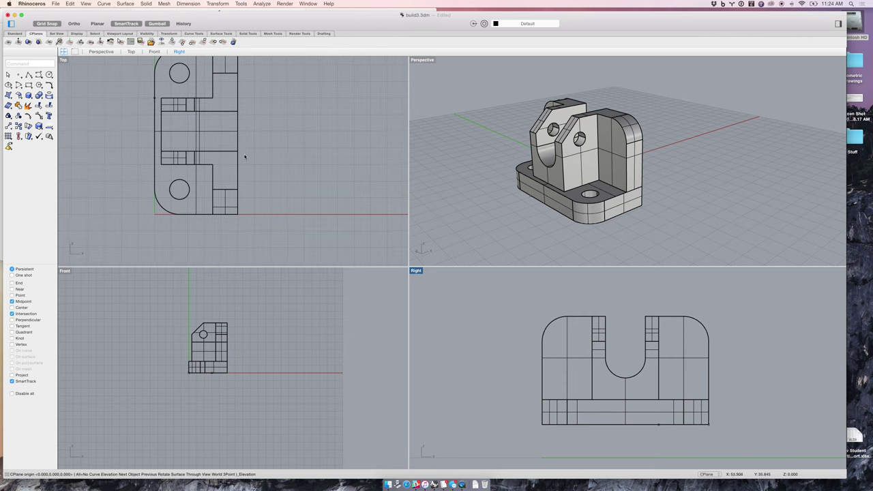
{"action": "scroll", "coordinate": [483, 351], "scroll_direction": "down", "scroll_amount": 3}
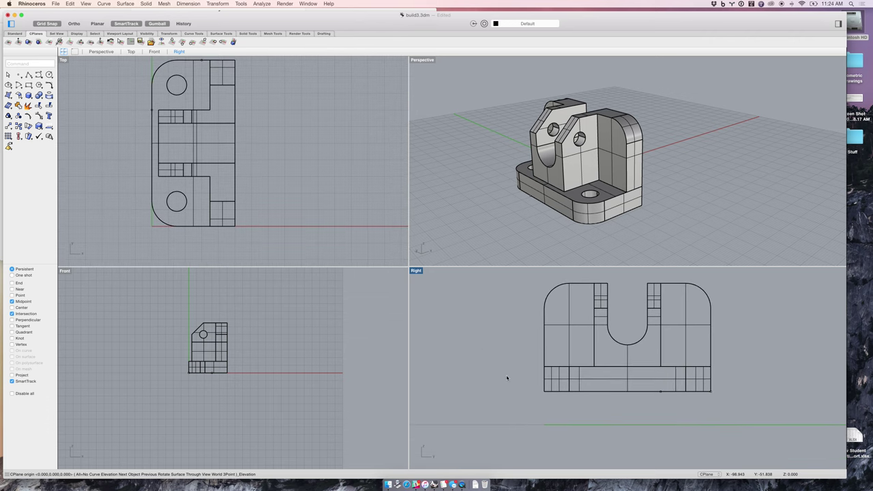
Reset the Right viewport's construction plane to World Right.
{"action": "left_click", "coordinate": [491, 215]}
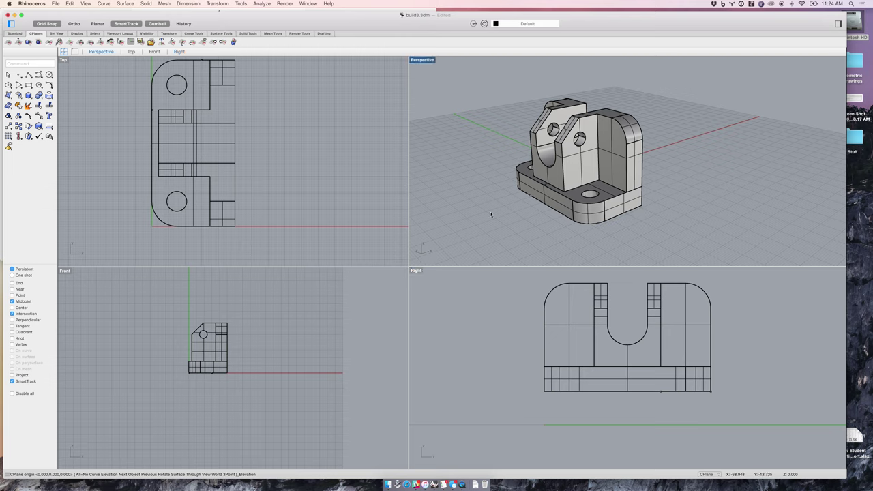
{"action": "left_click", "coordinate": [505, 339]}
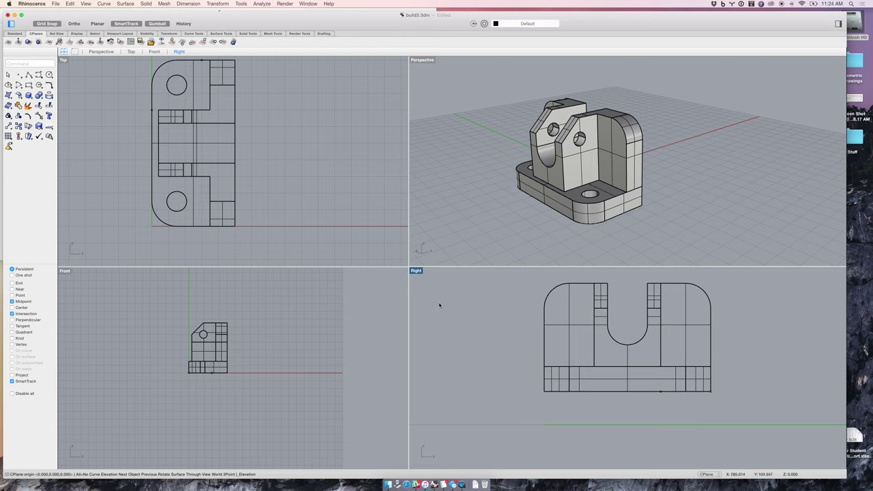
{"action": "left_click", "coordinate": [213, 42]}
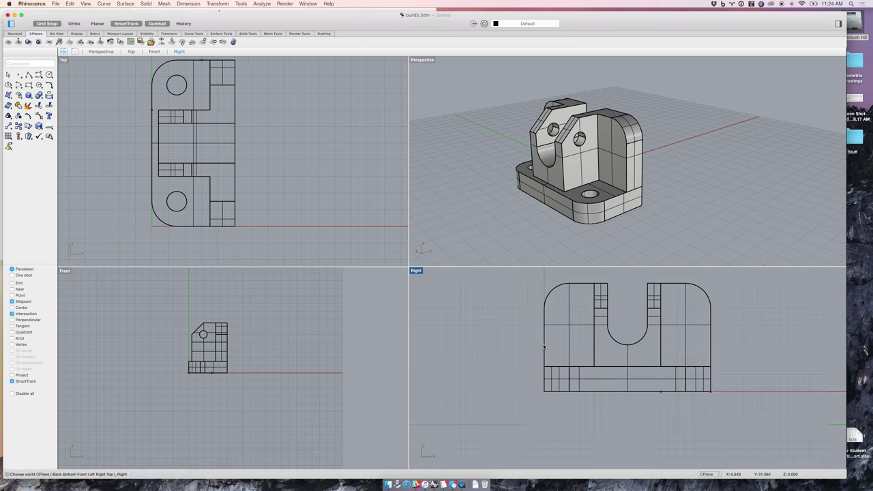
{"action": "right_click_drag", "start_coordinate": [534, 364], "coordinate": [489, 379]}
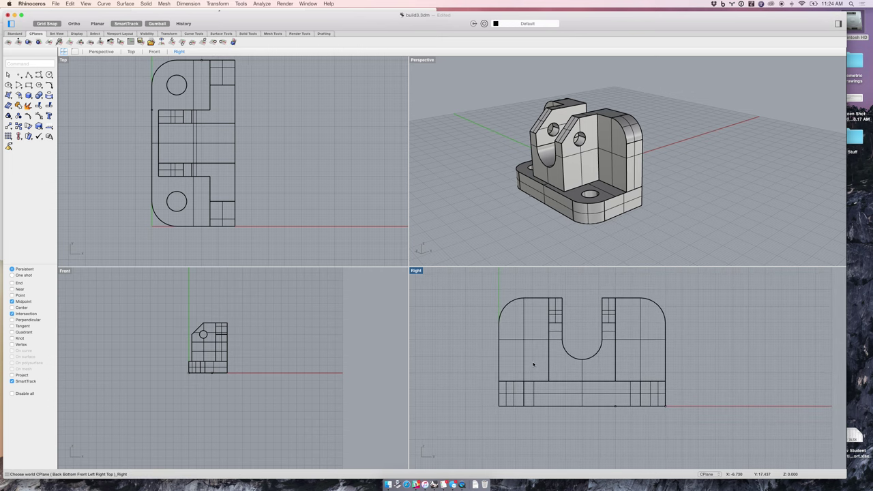
Set the Perspective viewport's construction plane to World Top.
{"action": "mouse_move", "coordinate": [563, 183]}
{"action": "right_mouse_down"}
{"action": "mouse_move", "coordinate": [572, 213]}
{"action": "mouse_move", "coordinate": [567, 175]}
{"action": "mouse_move", "coordinate": [560, 177]}
{"action": "right_mouse_up"}
{"action": "left_click", "coordinate": [494, 131]}
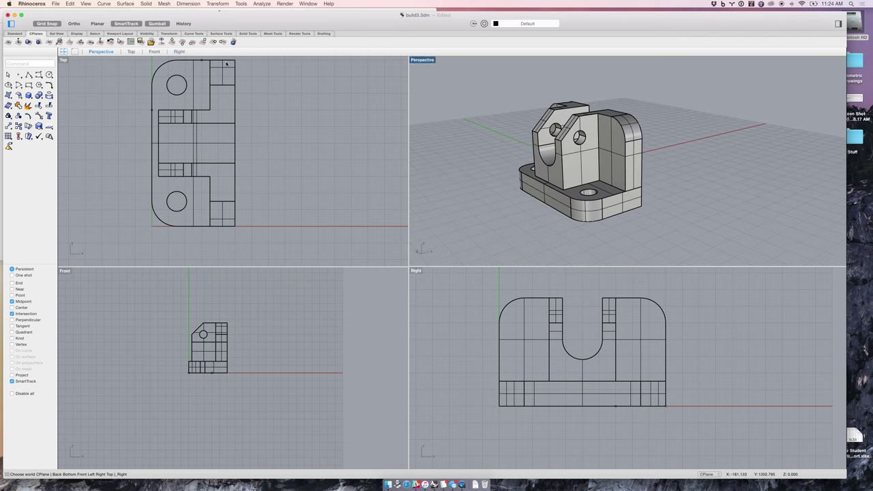
{"action": "left_click", "coordinate": [172, 41]}
{"action": "mouse_move", "coordinate": [492, 198]}
{"action": "right_mouse_down"}
{"action": "mouse_move", "coordinate": [498, 181]}
{"action": "mouse_move", "coordinate": [492, 203]}
{"action": "right_mouse_up"}
{"action": "scroll", "coordinate": [492, 199], "scroll_direction": "down", "scroll_amount": 2}
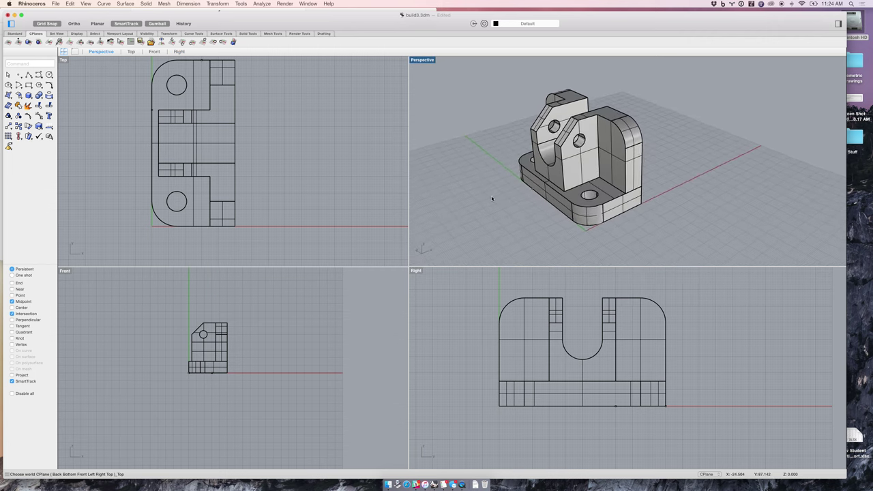
Orient the Perspective viewport's construction plane to the front face of the bracket's slotted block using the object option.
{"action": "left_click", "coordinate": [29, 42]}
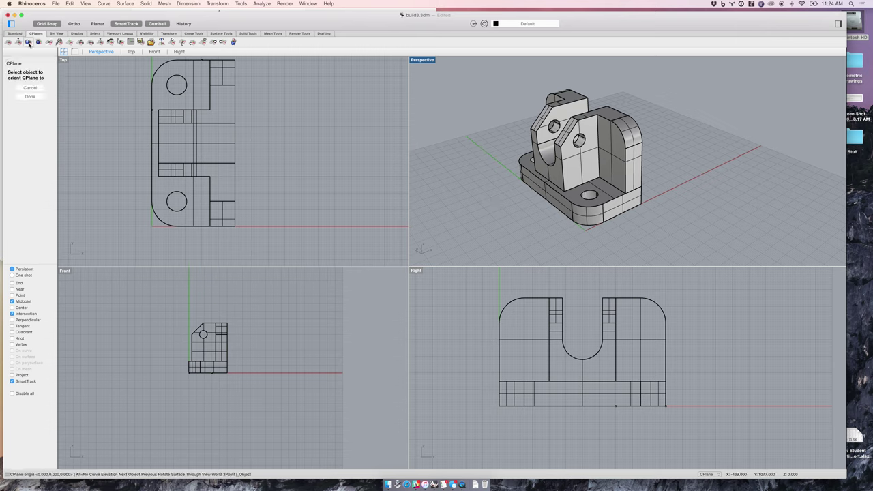
{"action": "left_click", "coordinate": [560, 180]}
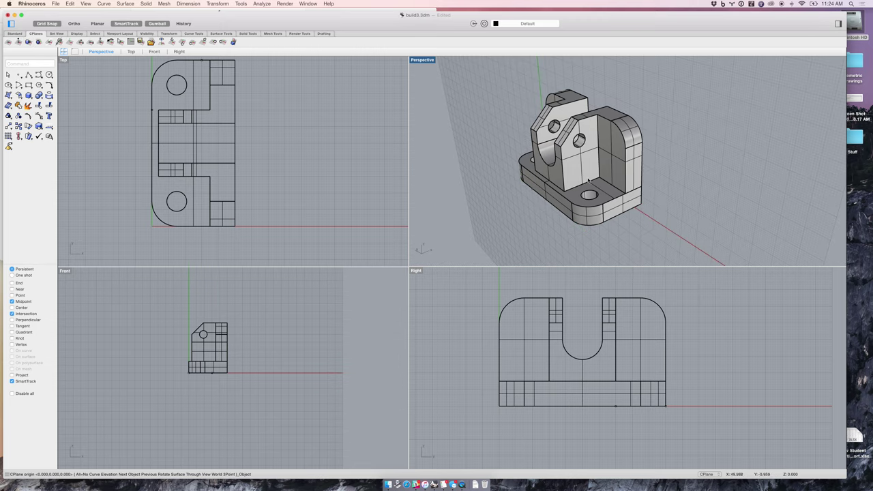
{"action": "right_click_drag", "start_coordinate": [589, 181], "coordinate": [571, 155]}
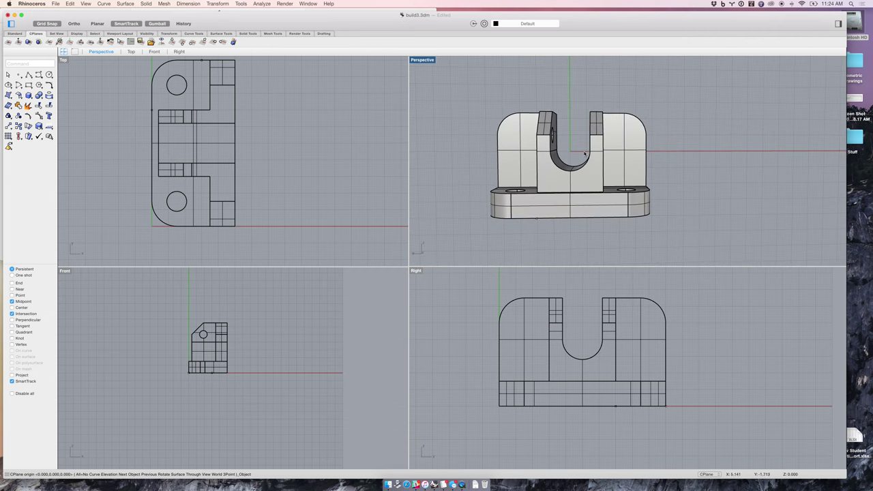
Examine the reoriented construction plane against the bracket's slotted block and rear wall up close, temporarily selecting all objects.
{"action": "scroll", "coordinate": [644, 112], "scroll_direction": "up", "scroll_amount": 5}
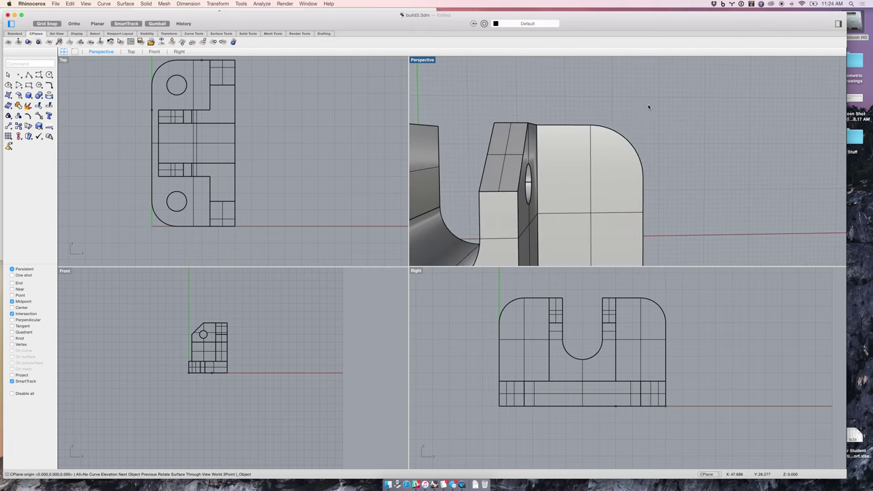
{"action": "right_click_drag", "start_coordinate": [629, 173], "coordinate": [737, 178]}
{"action": "scroll", "coordinate": [629, 173], "scroll_direction": "left", "scroll_amount": 5}
{"action": "scroll", "coordinate": [629, 173], "scroll_direction": "left", "scroll_amount": 10}
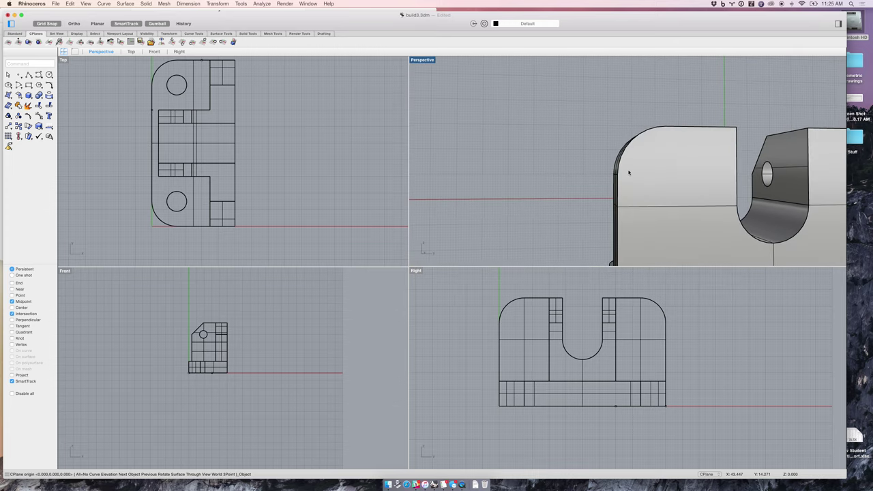
{"action": "scroll", "coordinate": [629, 173], "scroll_direction": "left", "scroll_amount": 10}
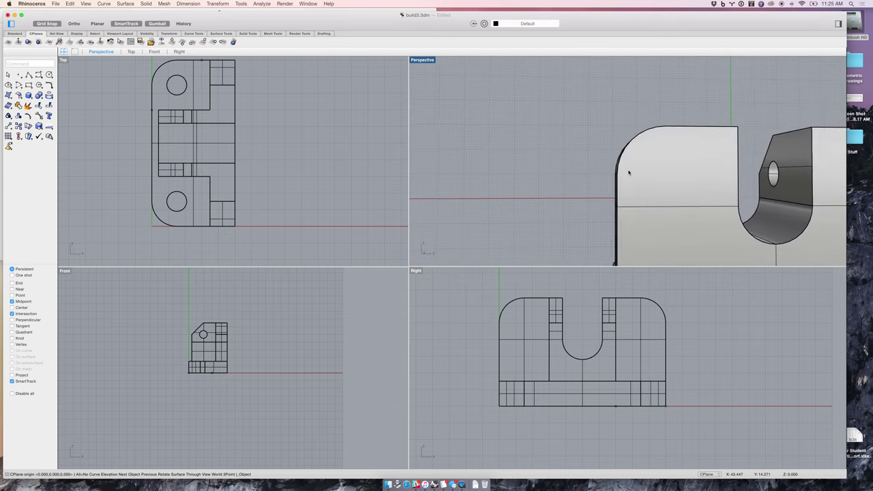
{"action": "scroll", "coordinate": [629, 173], "scroll_direction": "left", "scroll_amount": 5}
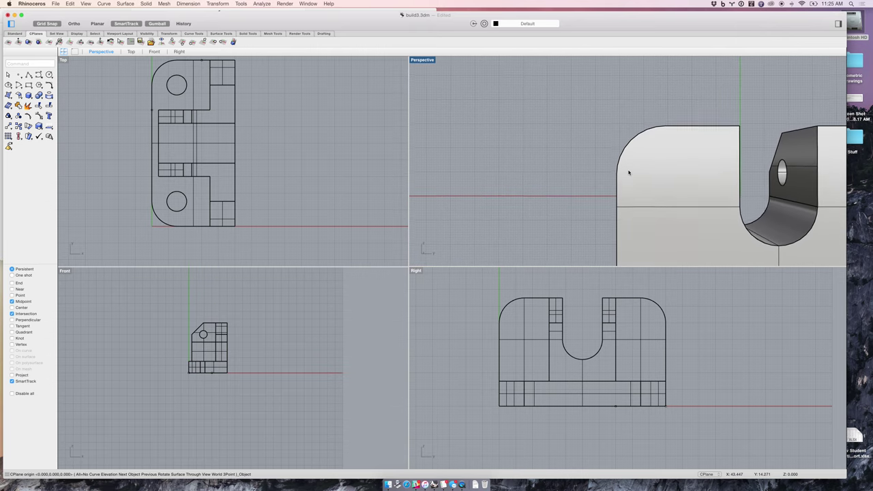
{"action": "key", "text": "super+a"}
{"action": "scroll", "coordinate": [629, 173], "scroll_direction": "left", "scroll_amount": 15}
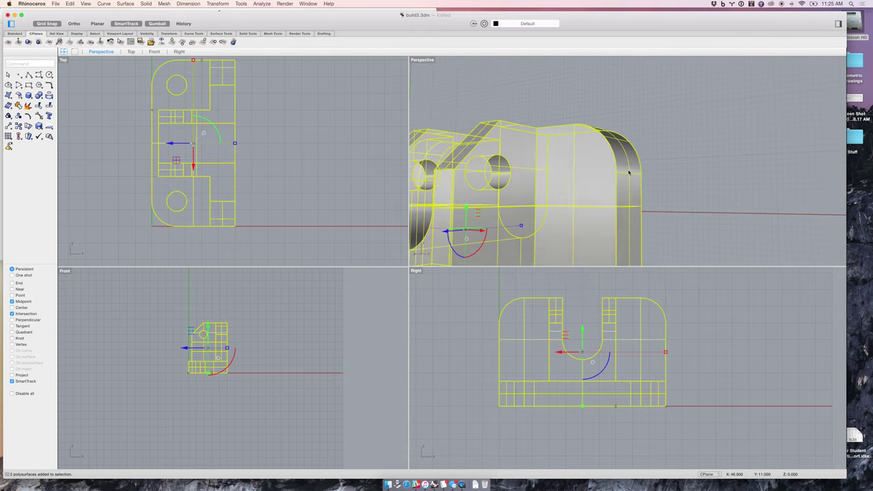
{"action": "scroll", "coordinate": [628, 175], "scroll_direction": "down", "scroll_amount": 10}
{"action": "left_click", "coordinate": [708, 208]}
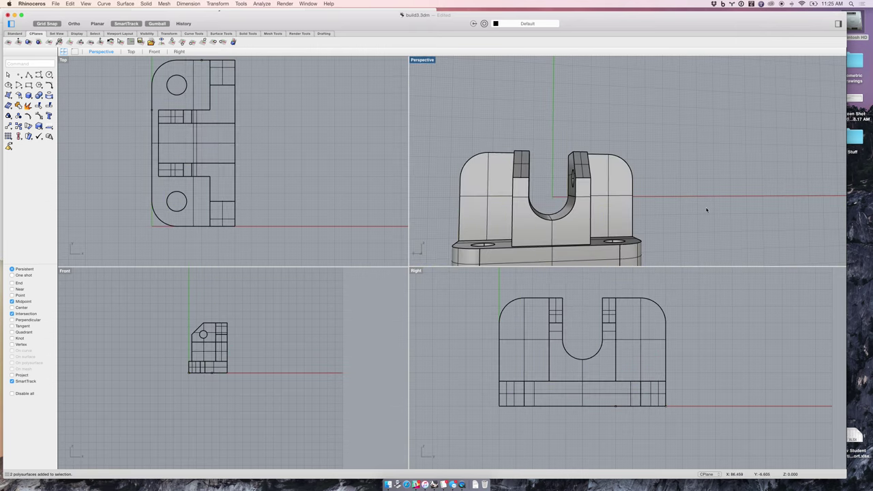
Examine the origin and axes of the construction plane around the whole bracket from the front and side.
{"action": "scroll", "coordinate": [534, 237], "scroll_direction": "left", "scroll_amount": 5}
{"action": "scroll", "coordinate": [534, 238], "scroll_direction": "left", "scroll_amount": 10}
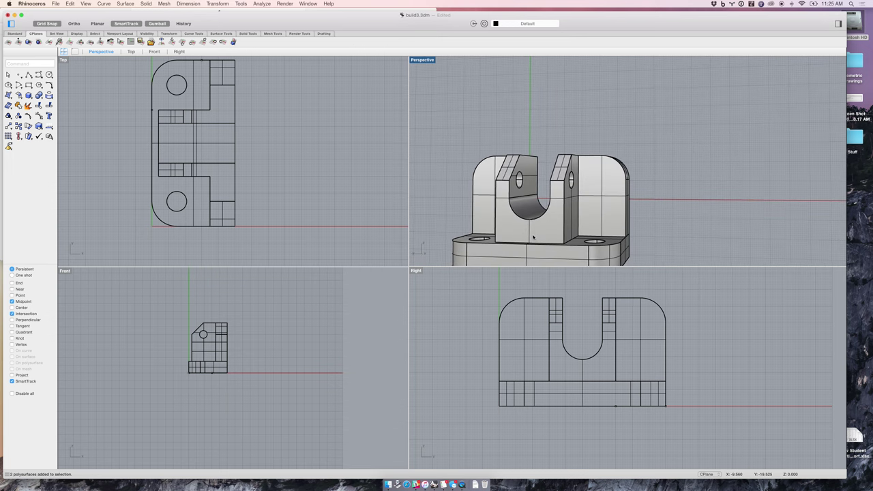
{"action": "scroll", "coordinate": [430, 235], "scroll_direction": "down", "scroll_amount": 5, "text": "shift"}
{"action": "scroll", "coordinate": [587, 185], "scroll_direction": "left", "scroll_amount": 5}
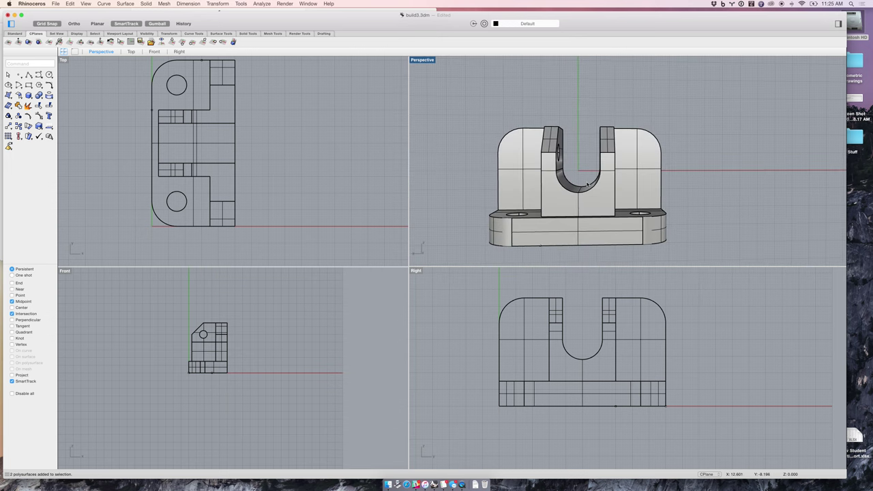
{"action": "scroll", "coordinate": [587, 184], "scroll_direction": "left", "scroll_amount": 1}
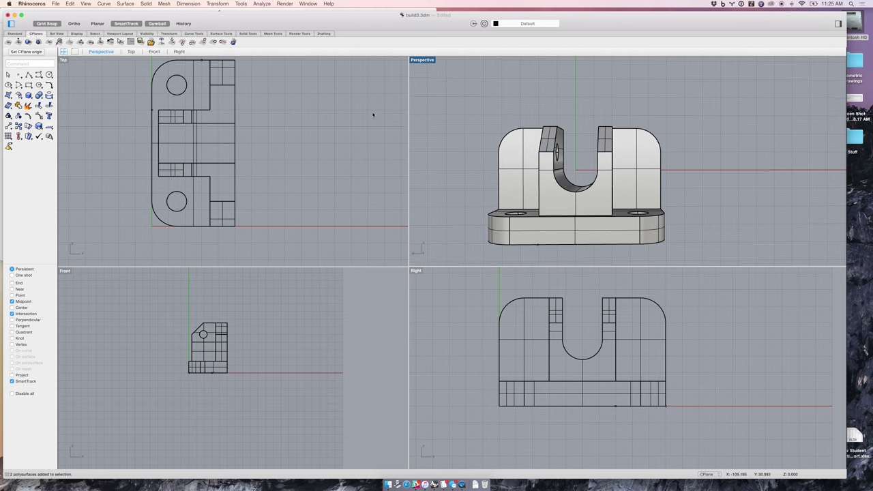
{"action": "right_click_drag", "start_coordinate": [411, 120], "coordinate": [419, 120]}
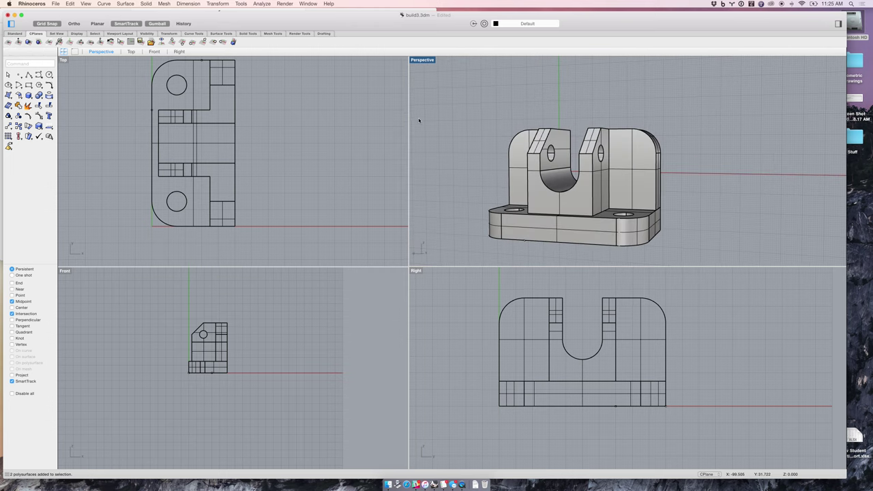
{"action": "scroll", "coordinate": [685, 185], "scroll_direction": "right", "scroll_amount": 10}
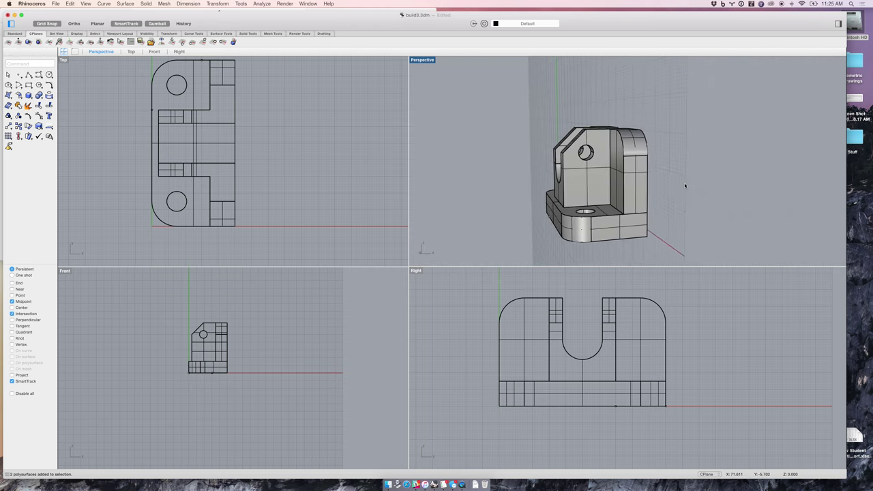
{"action": "scroll", "coordinate": [561, 192], "scroll_direction": "left", "scroll_amount": 10}
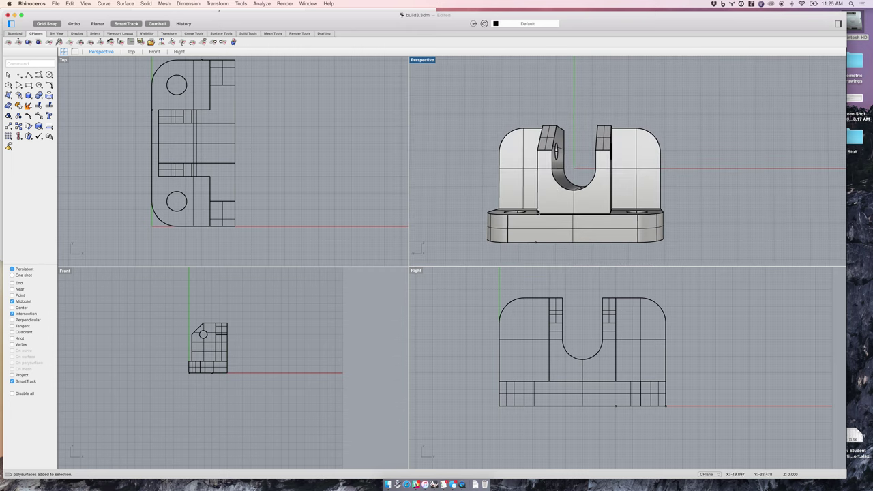
{"action": "scroll", "coordinate": [586, 201], "scroll_direction": "right", "scroll_amount": 5}
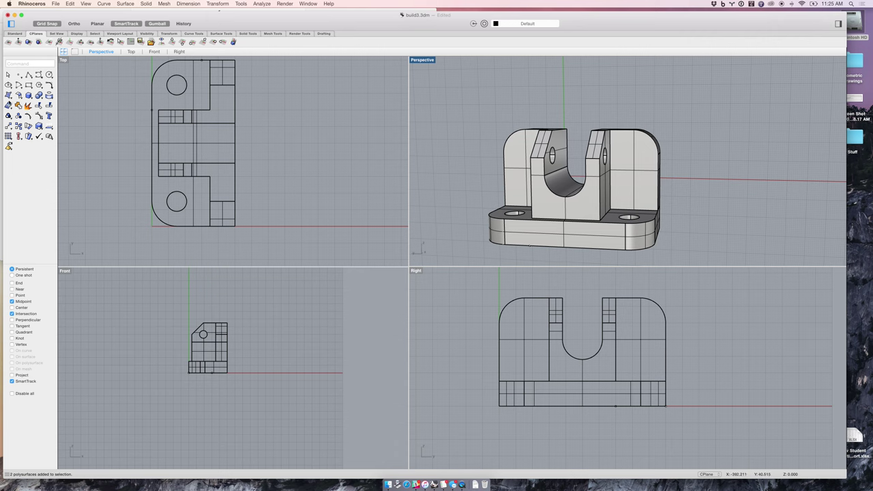
Move the Perspective construction plane's origin to the lower front corner where the slotted block meets the base.
{"action": "left_click", "coordinate": [8, 42]}
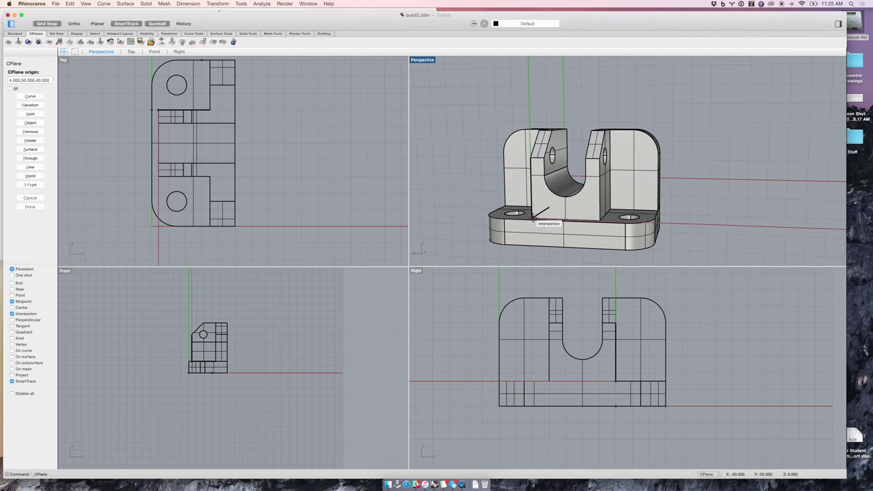
{"action": "scroll", "coordinate": [533, 218], "scroll_direction": "left", "scroll_amount": 6}
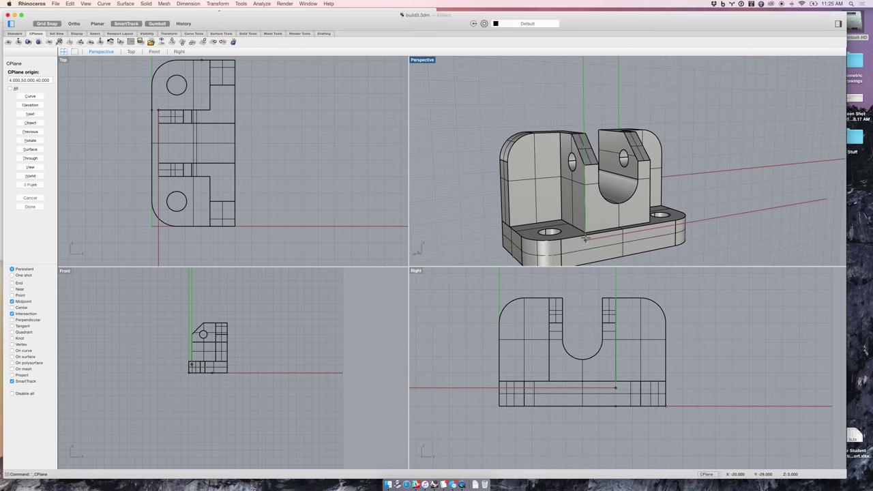
{"action": "left_click", "coordinate": [585, 239]}
{"action": "scroll", "coordinate": [675, 196], "scroll_direction": "left", "scroll_amount": 5}
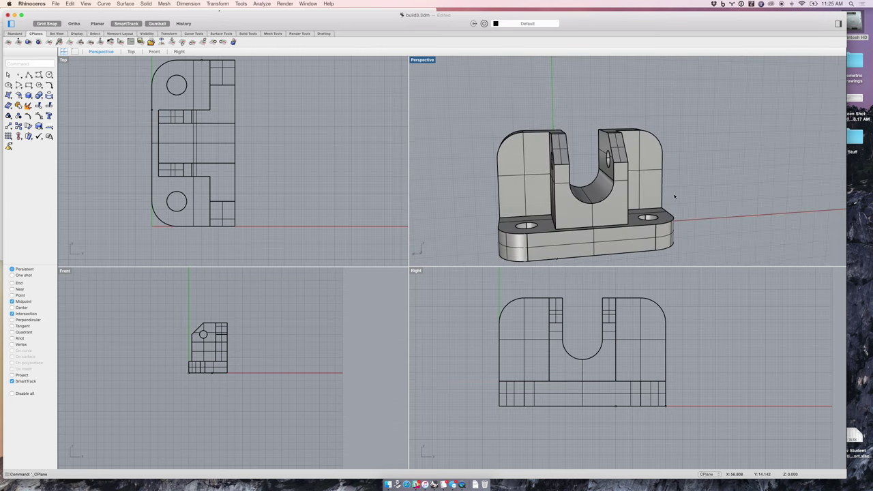
Examine the relocated construction plane origin at the block's lower corner, up close and from all around the bracket.
{"action": "scroll", "coordinate": [675, 196], "scroll_direction": "right", "scroll_amount": 10}
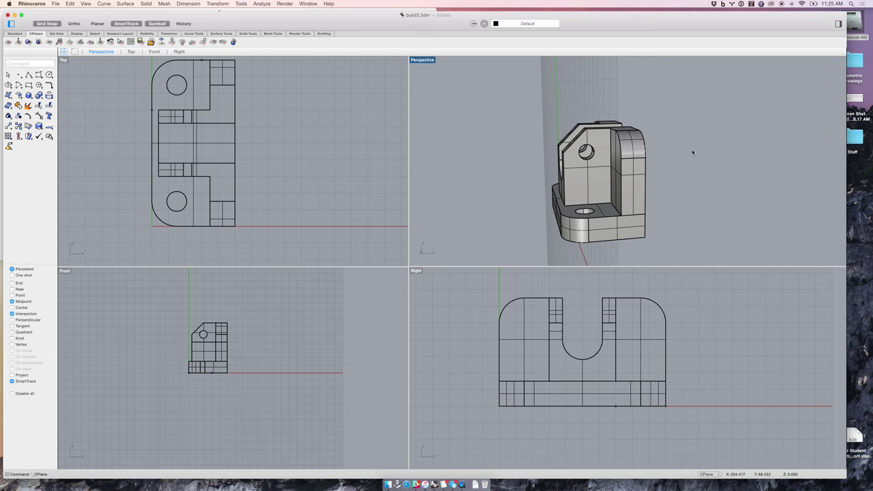
{"action": "scroll", "coordinate": [583, 183], "scroll_direction": "left", "scroll_amount": 10}
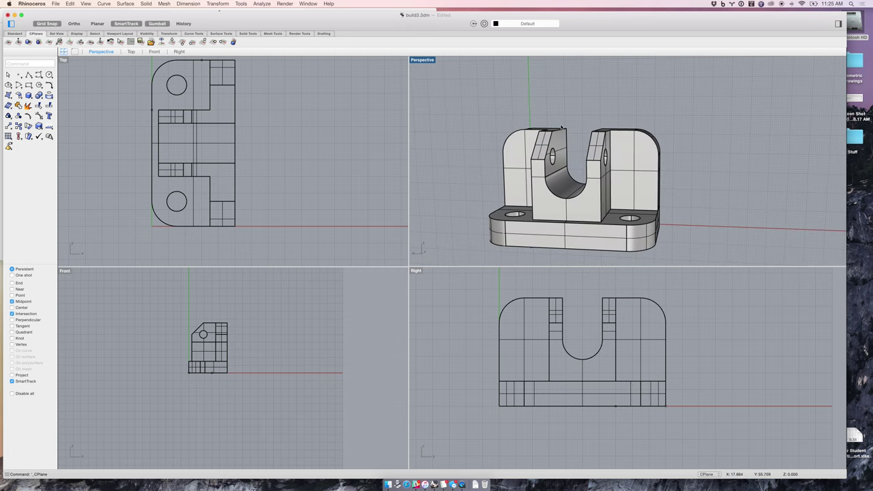
{"action": "scroll", "coordinate": [541, 229], "scroll_direction": "right", "scroll_amount": 10}
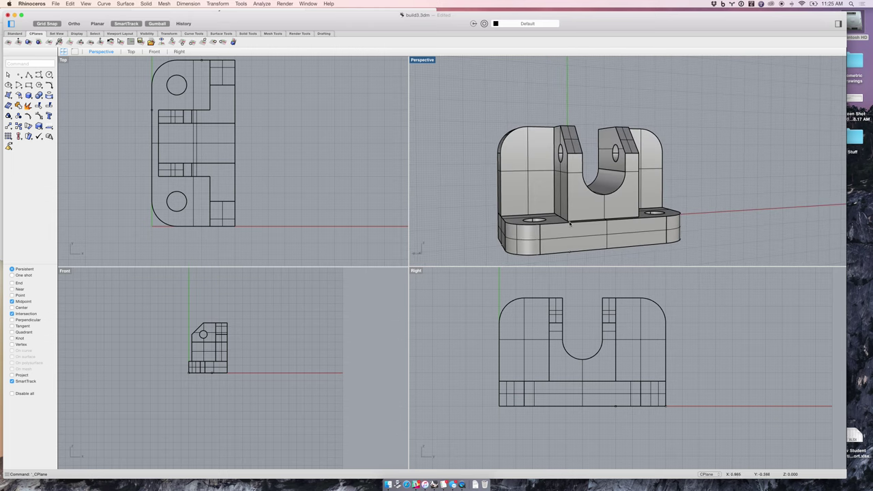
{"action": "scroll", "coordinate": [570, 222], "scroll_direction": "up", "scroll_amount": 10}
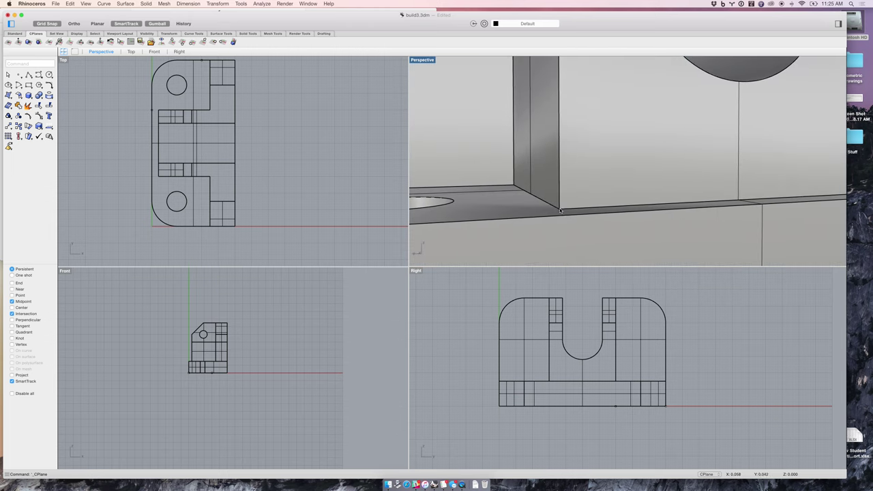
{"action": "scroll", "coordinate": [560, 211], "scroll_direction": "down", "scroll_amount": 10}
{"action": "scroll", "coordinate": [573, 209], "scroll_direction": "left", "scroll_amount": 5}
{"action": "scroll", "coordinate": [587, 204], "scroll_direction": "right", "scroll_amount": 3}
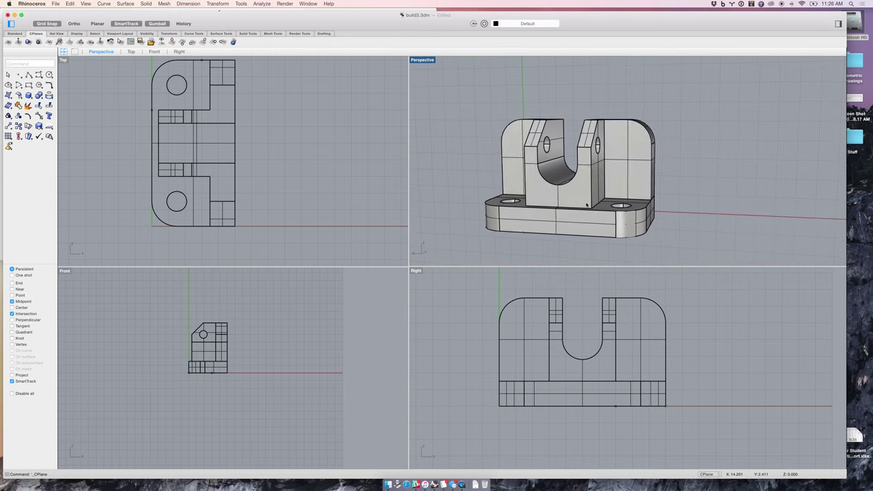
{"action": "scroll", "coordinate": [587, 205], "scroll_direction": "left", "scroll_amount": 2}
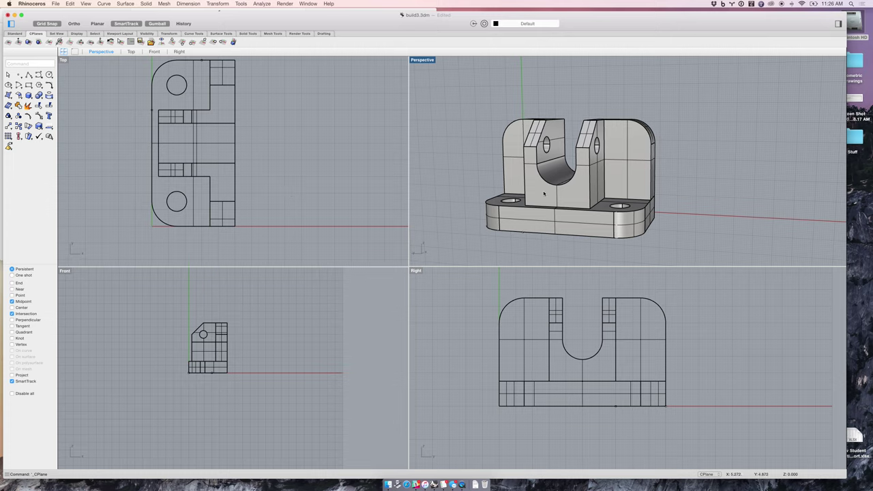
{"action": "scroll", "coordinate": [544, 194], "scroll_direction": "left", "scroll_amount": 15}
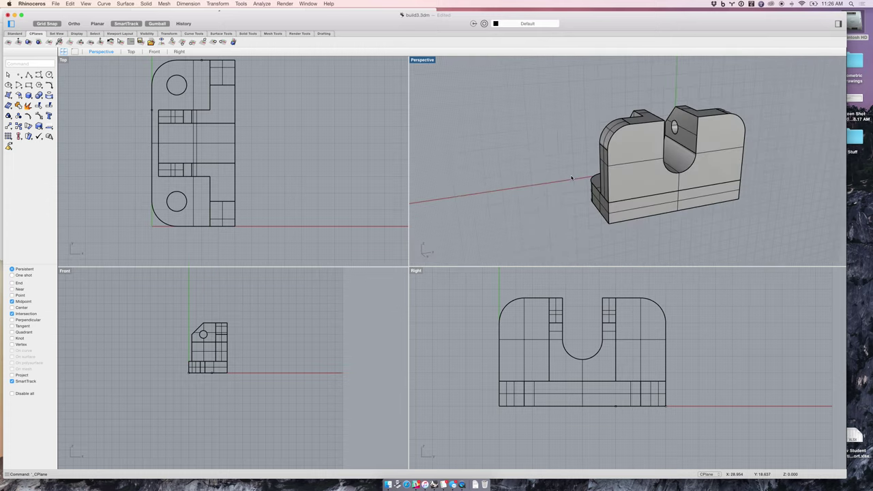
{"action": "scroll", "coordinate": [572, 178], "scroll_direction": "left", "scroll_amount": 20}
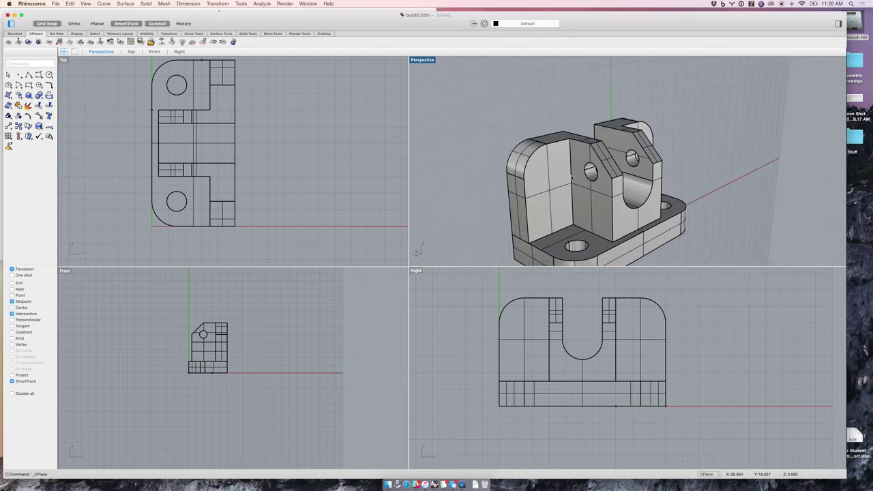
{"action": "scroll", "coordinate": [572, 178], "scroll_direction": "left", "scroll_amount": 15}
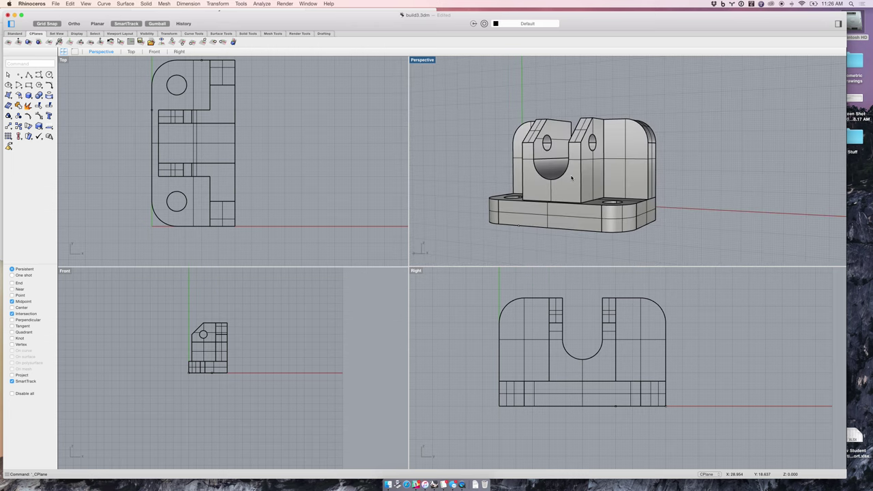